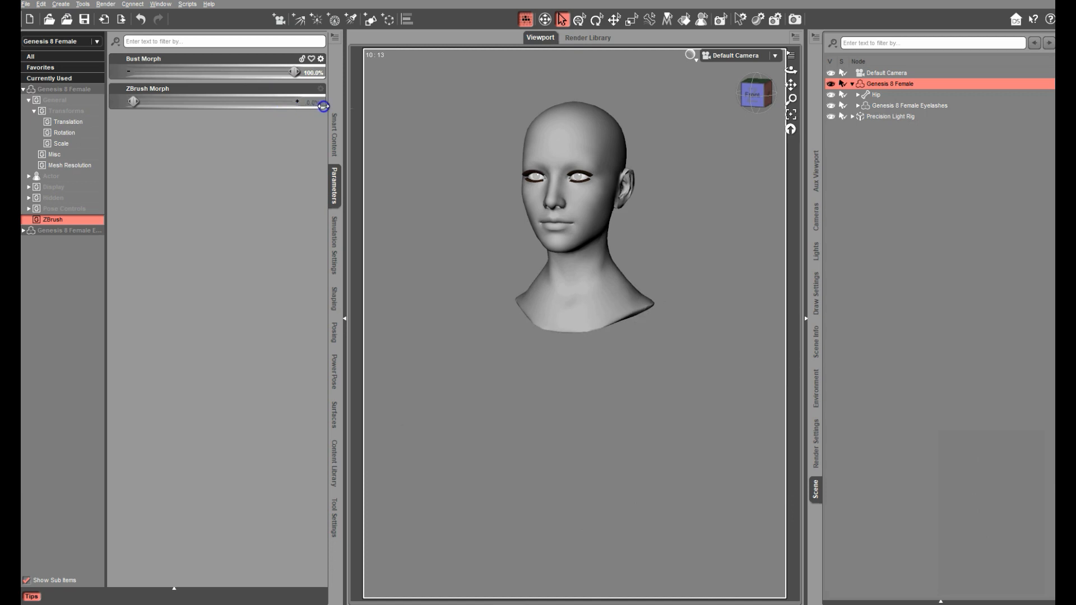
Step: Load the Gili Hair from the Biscuits Gili Hair folder onto the selected Genesis 8 Female figure
mouse_move(791, 99)
left_mouse_down()
mouse_move(823, 90)
mouse_move(658, 168)
mouse_move(595, 219)
left_mouse_up()
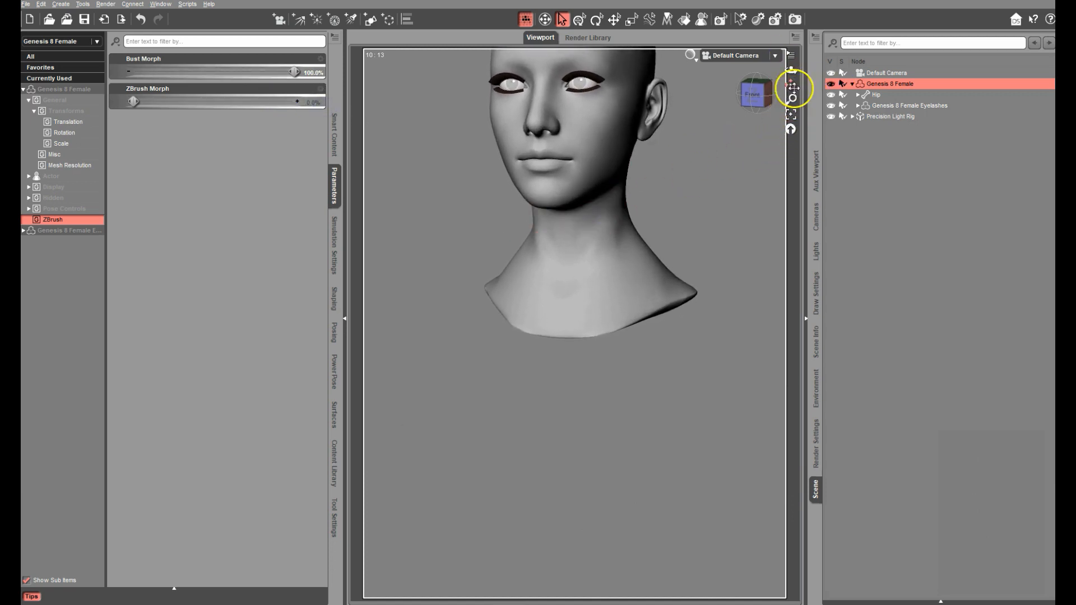
left_click_drag(791, 85, 783, 173)
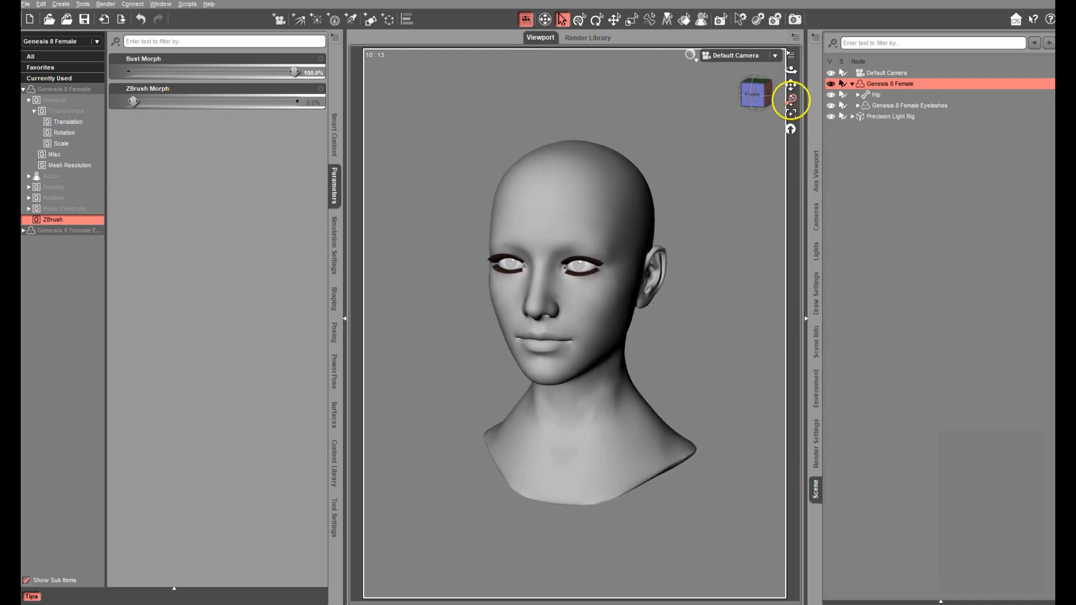
left_click_drag(789, 107, 787, 115)
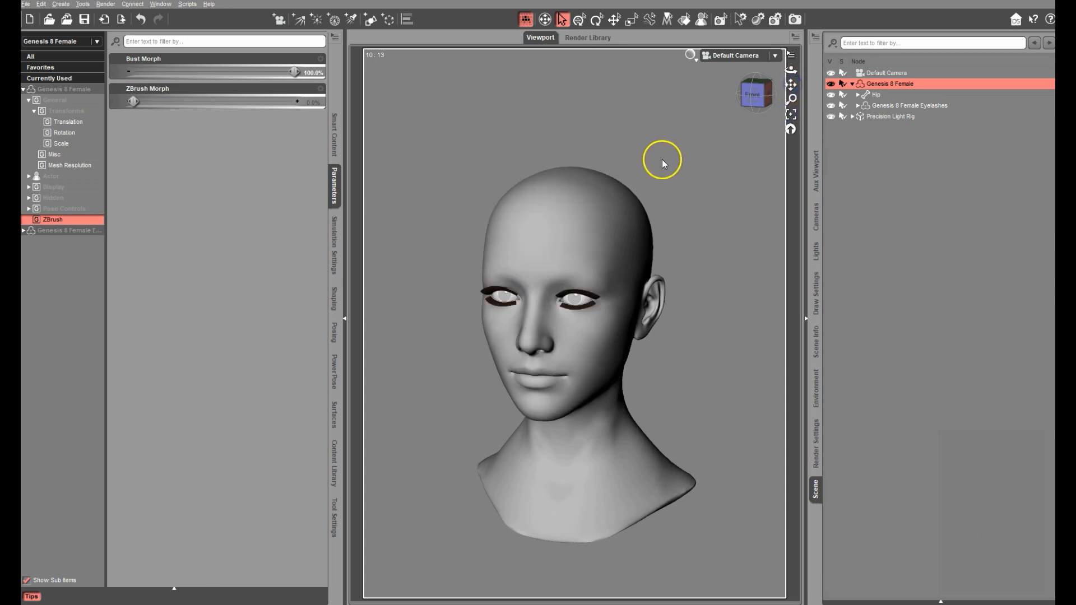
left_click(882, 203)
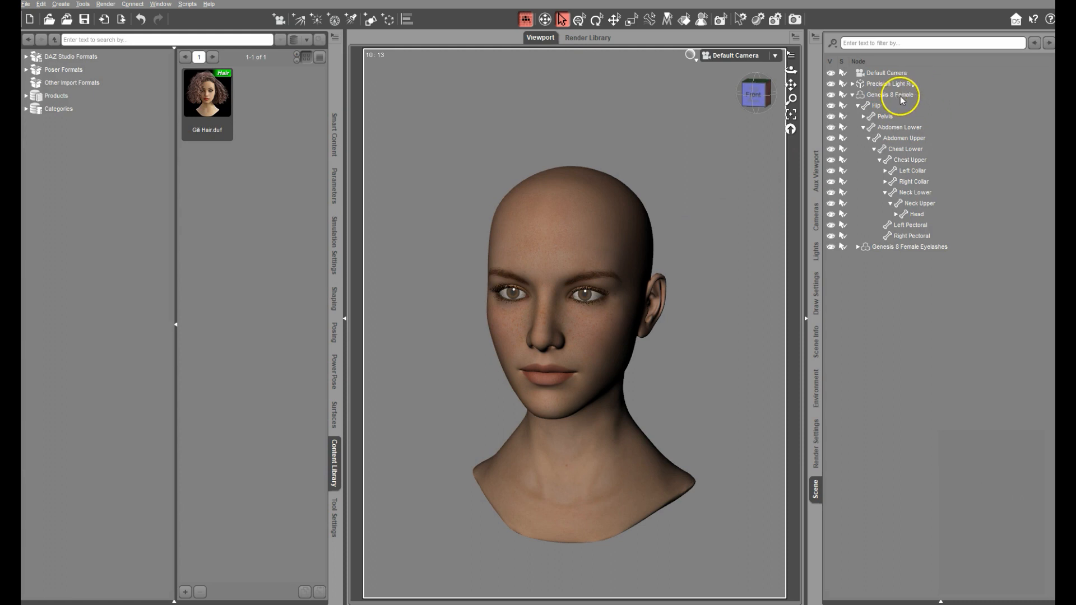
left_click(907, 95)
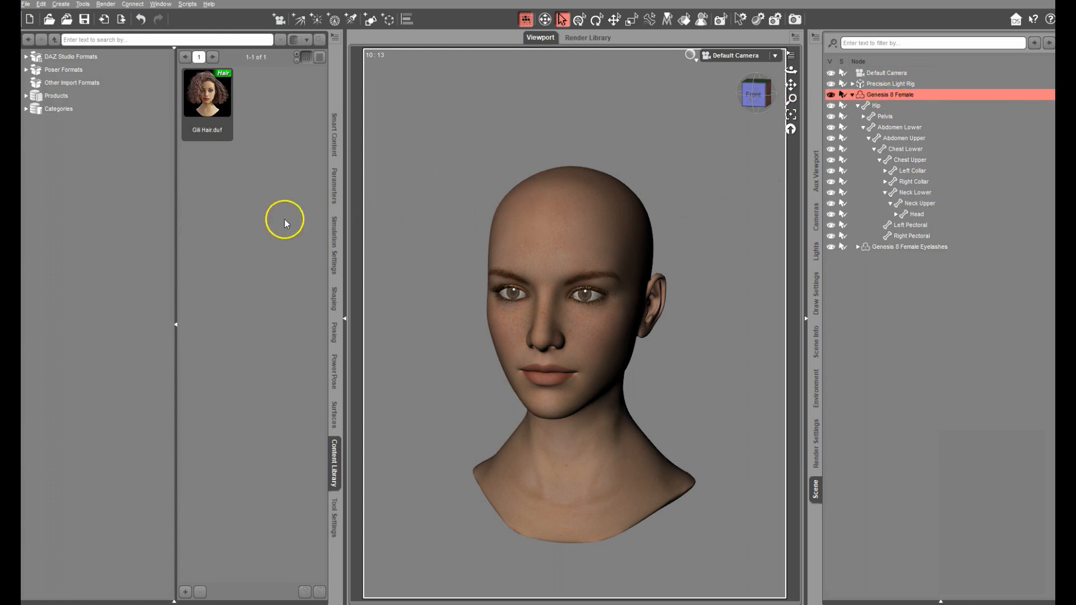
left_click(61, 58)
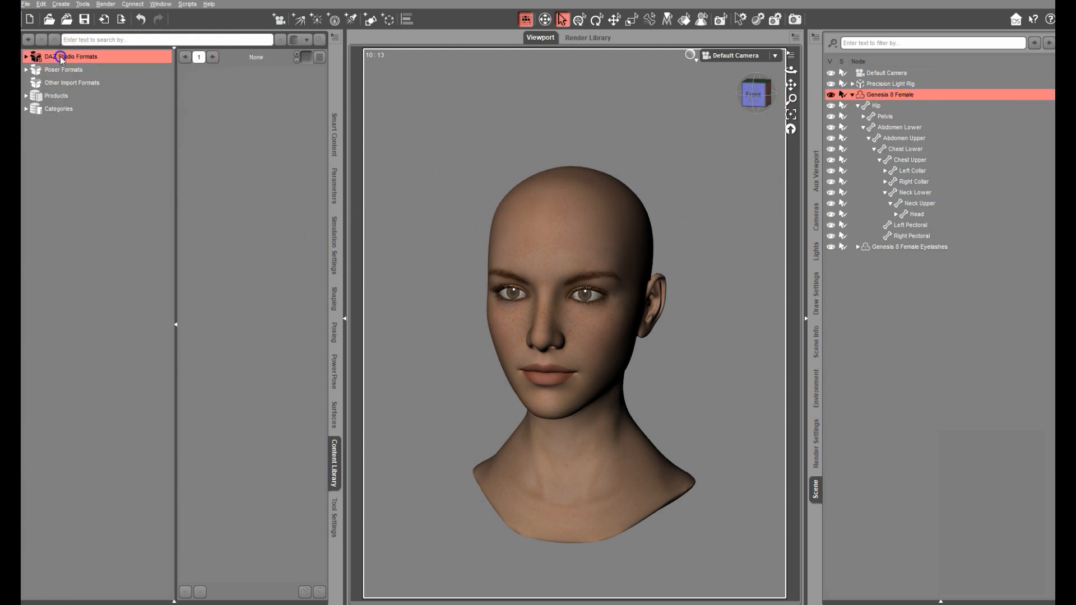
left_click(25, 57)
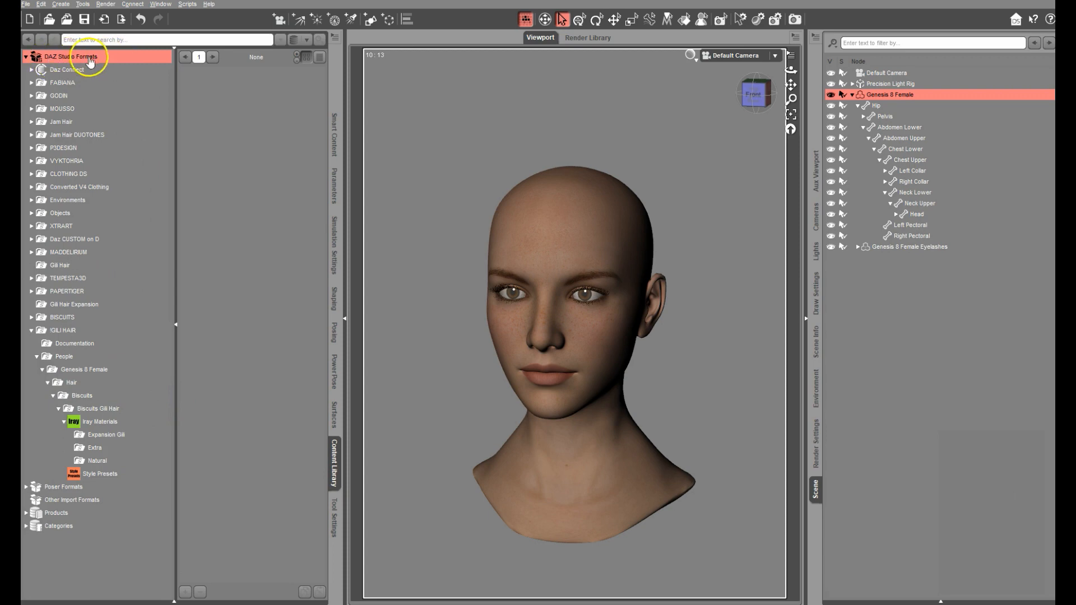
left_click(96, 409)
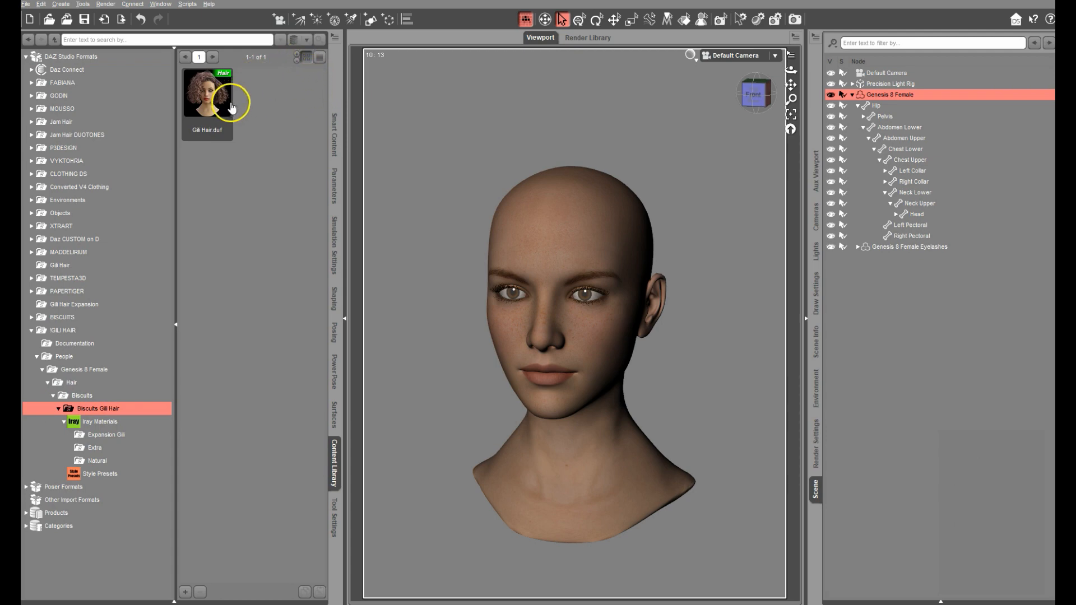
mouse_move(219, 105)
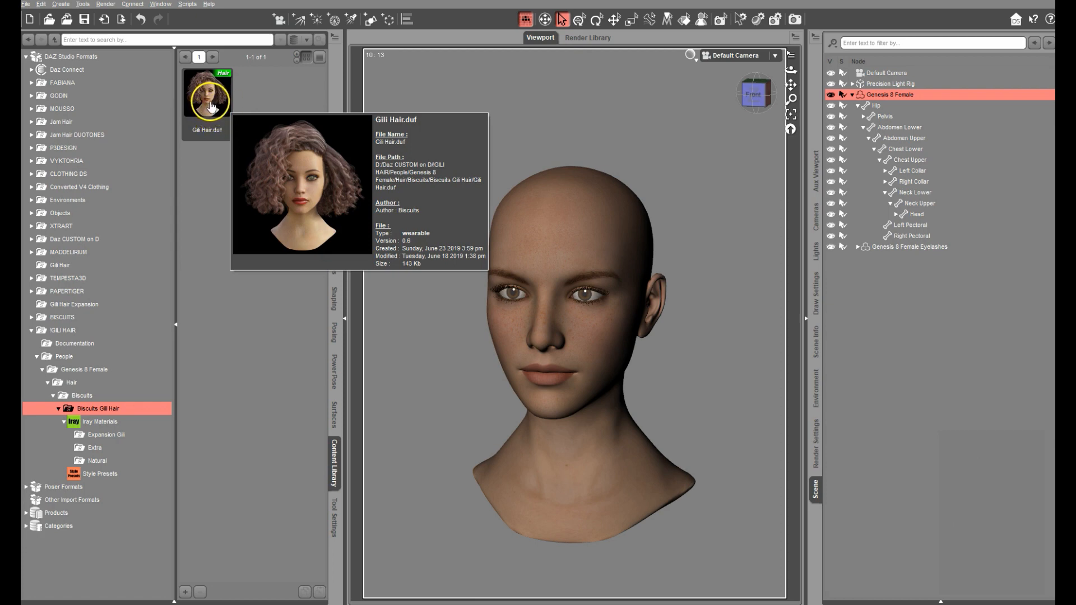
double_click(210, 105)
mouse_move(213, 110)
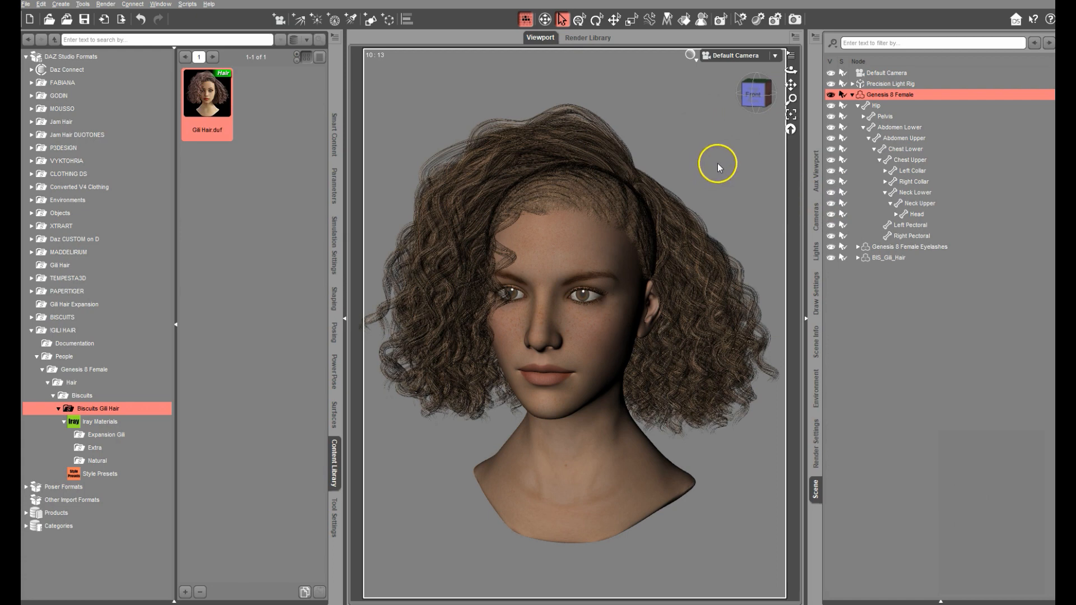
Step: Apply the BISGILI_HairColor_10 material from the Natural Iray colours to the BIS_Gili_Hair object
left_click(100, 461)
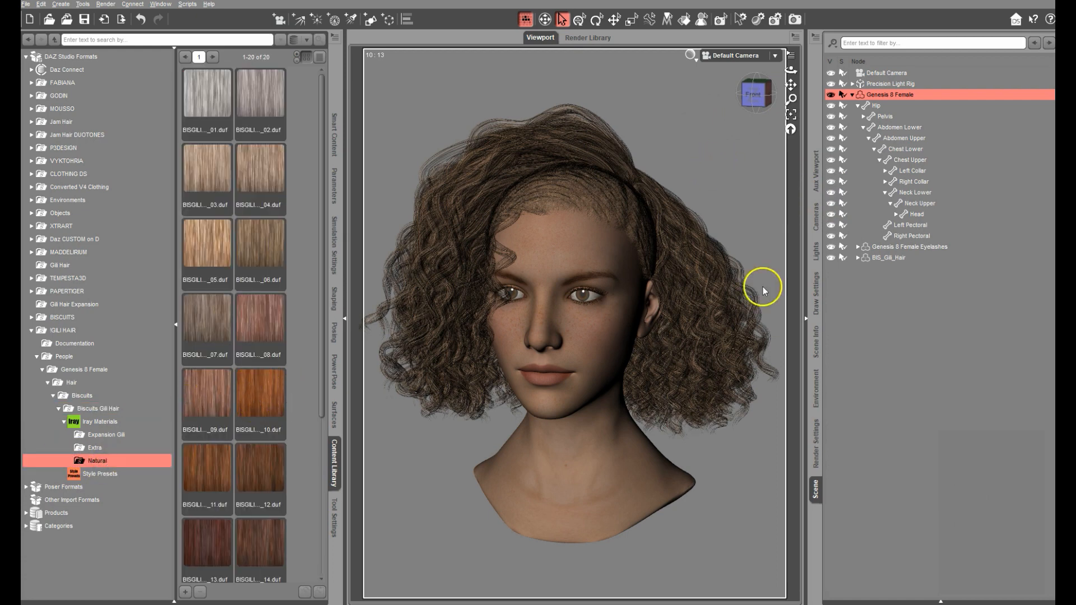
left_click(904, 259)
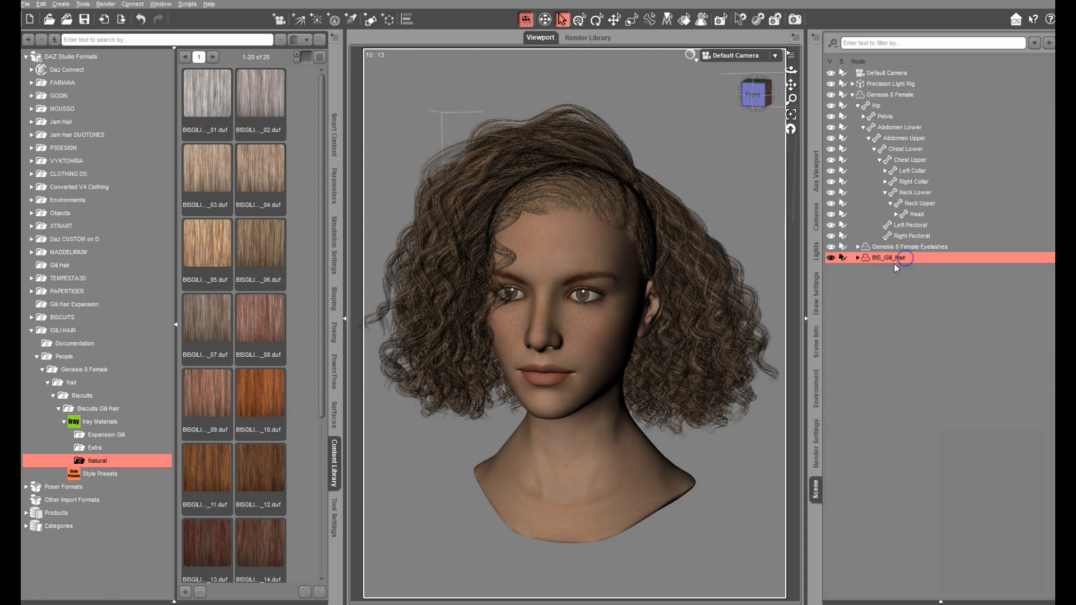
double_click(266, 405)
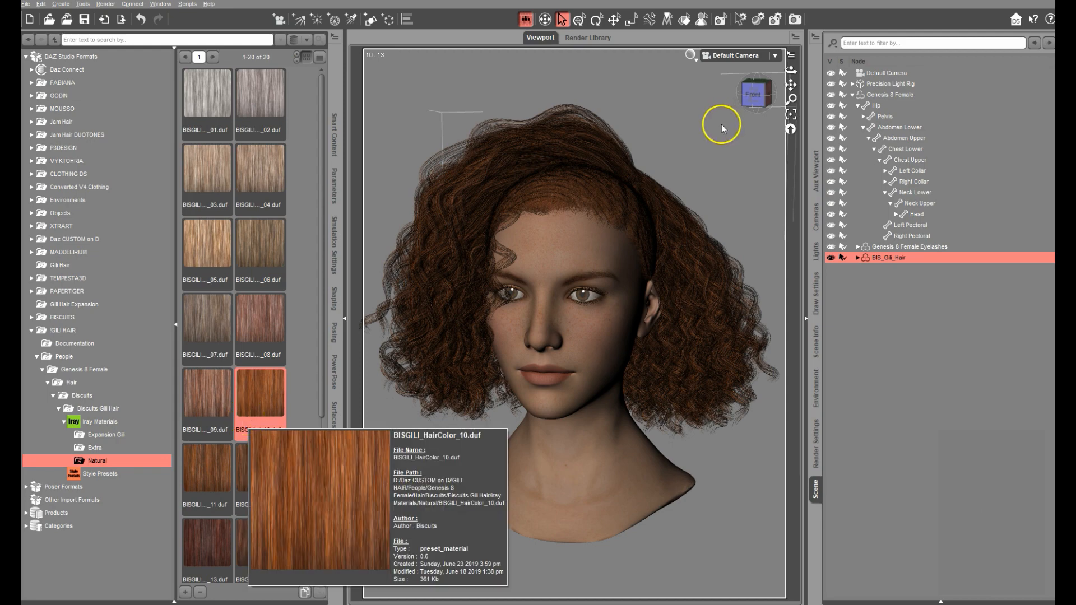
left_click_drag(713, 150, 680, 142, "alt")
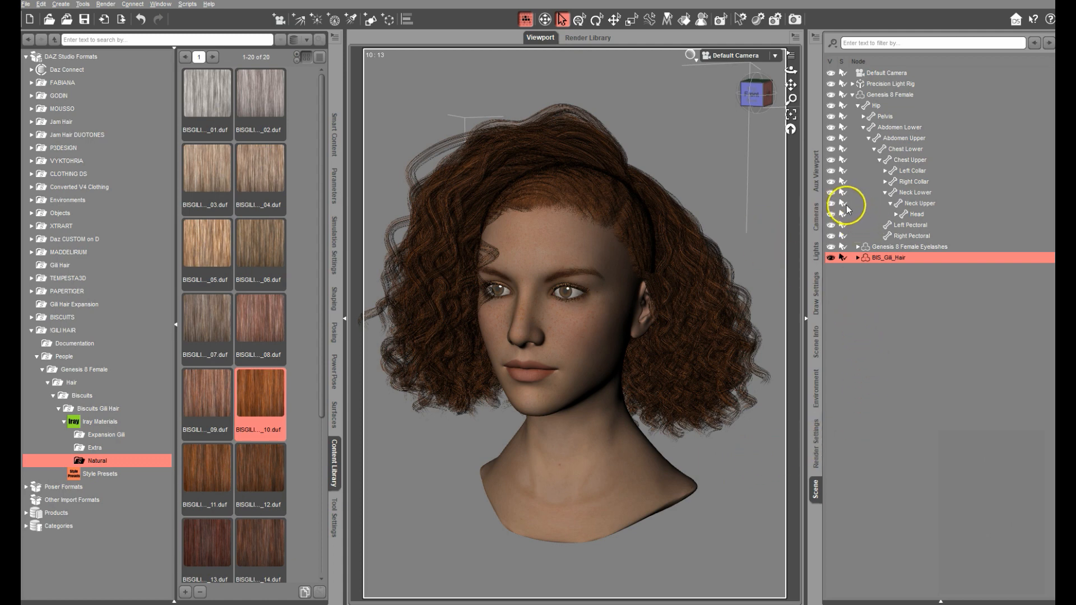
Step: Test the Girl 8 Head shaping morph at 100% on Genesis 8 Female and reset it to its default
left_click(908, 94)
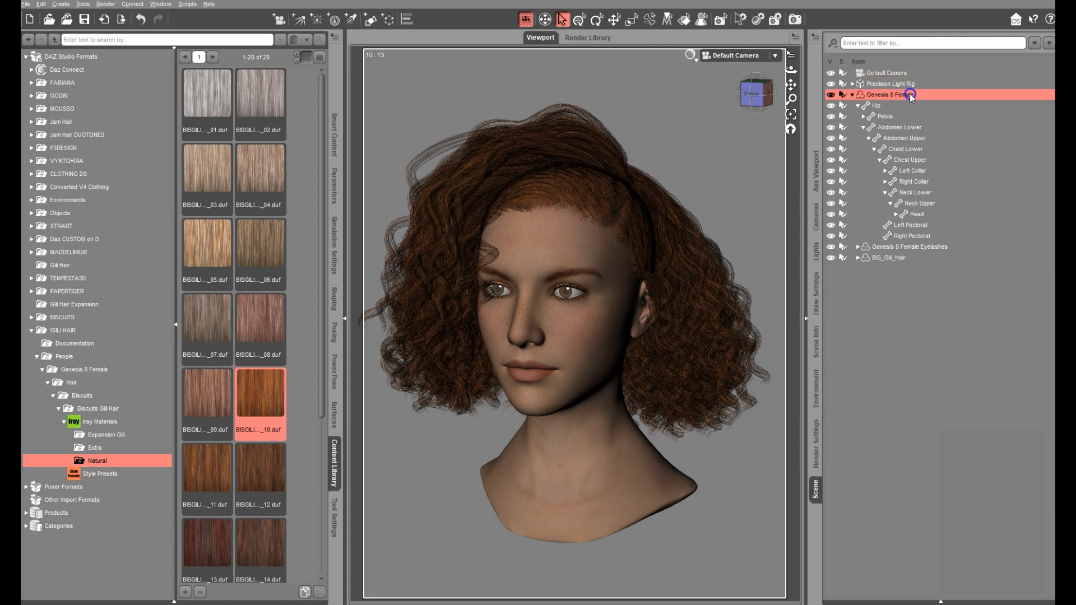
left_click(335, 308)
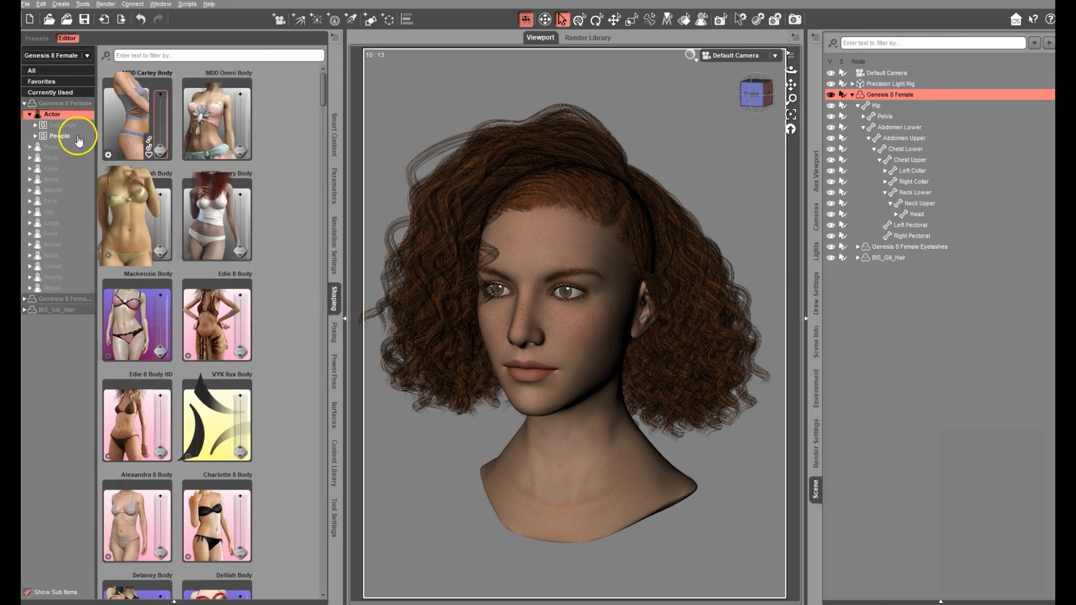
left_click(51, 147)
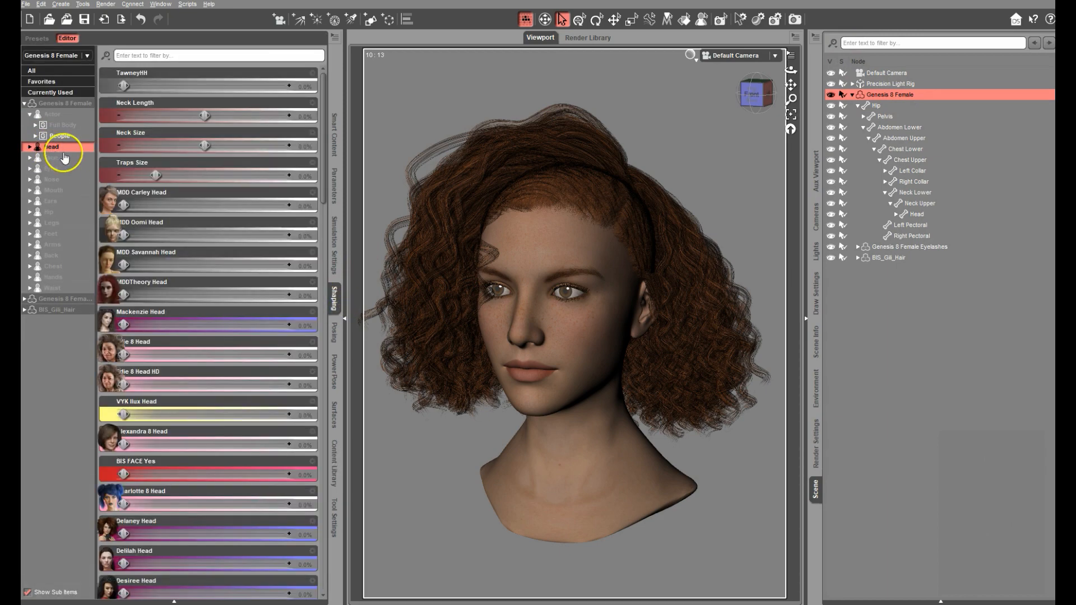
left_click(324, 185)
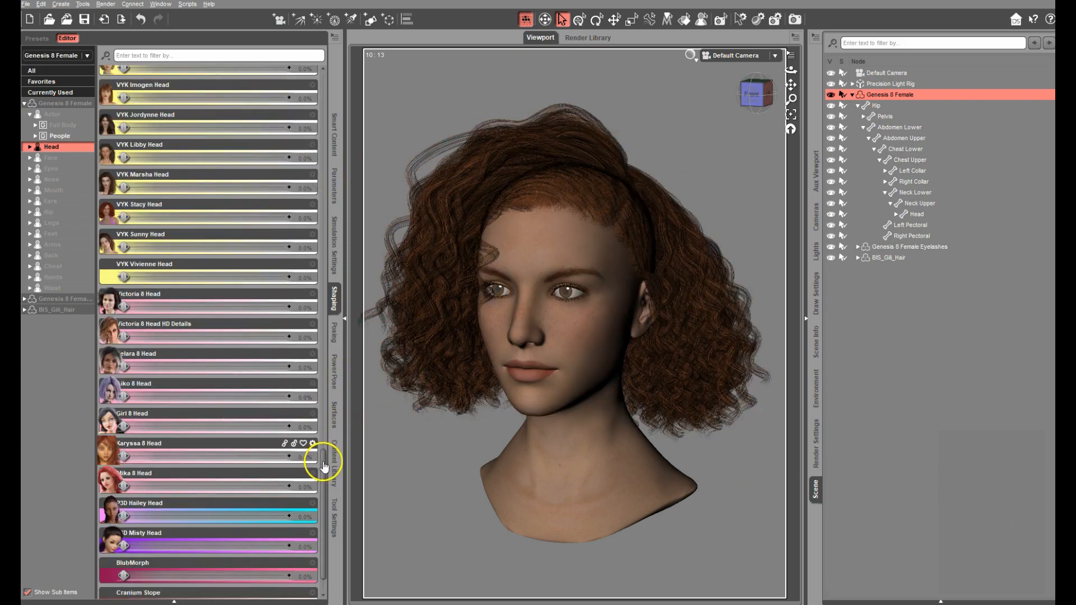
left_click_drag(324, 463, 341, 290)
left_click(326, 439)
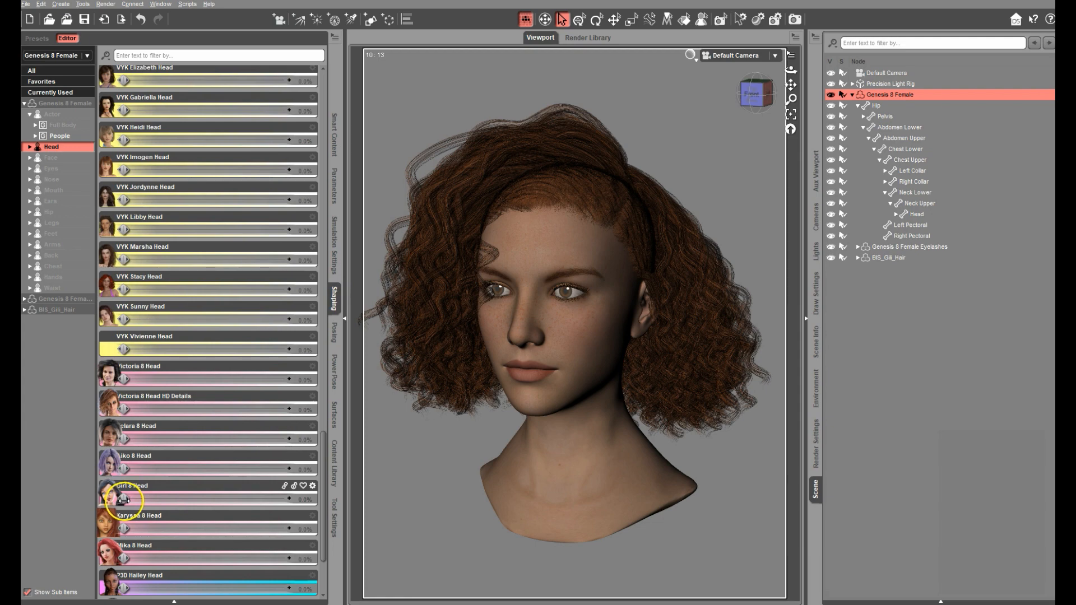
left_click_drag(126, 499, 311, 499)
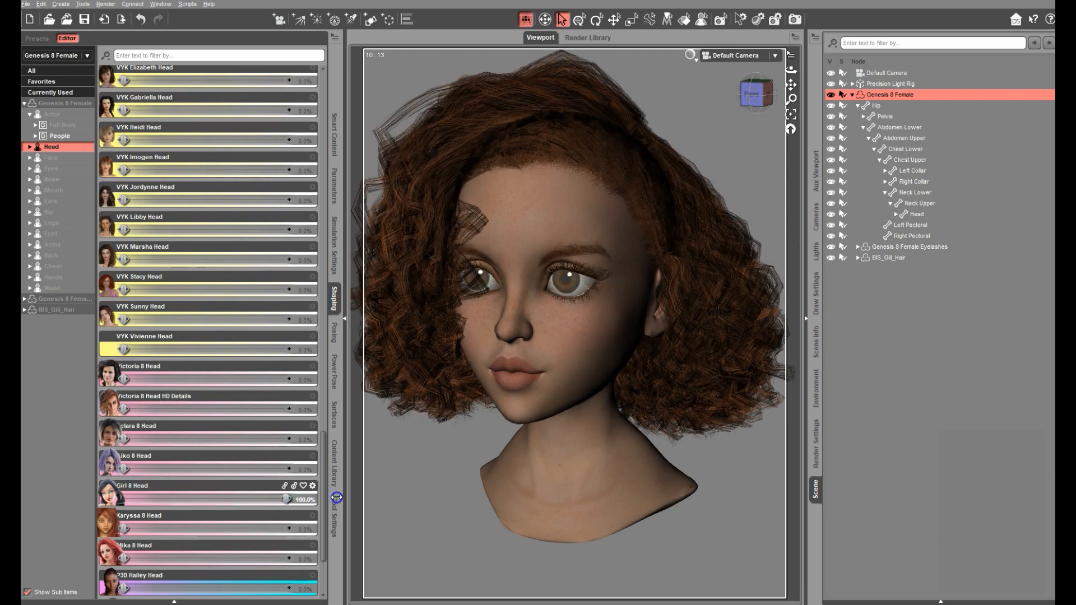
left_click_drag(285, 498, 188, 501)
left_click(302, 499, "alt")
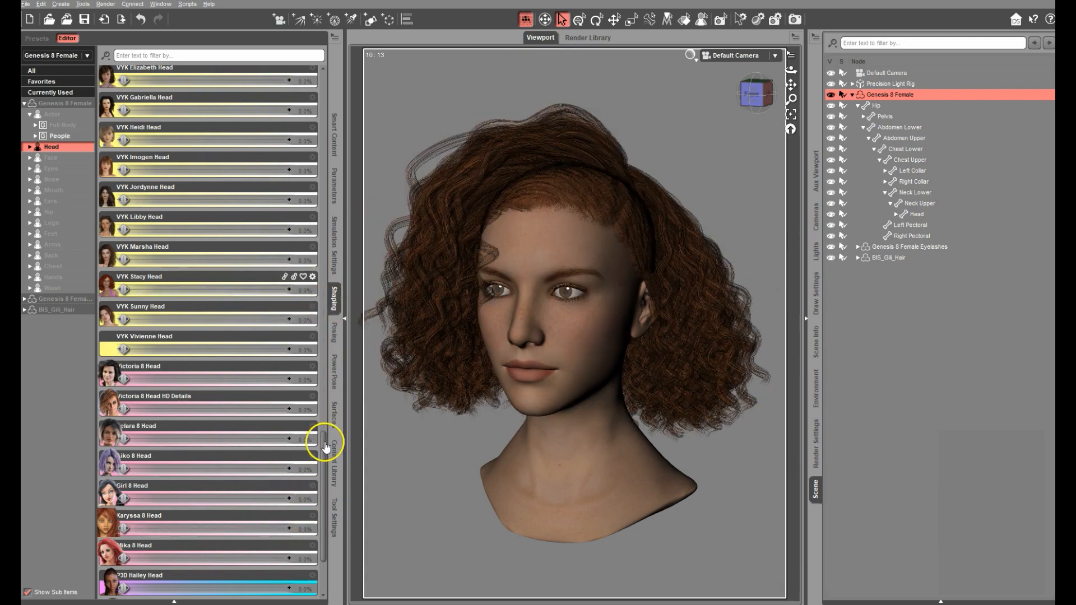
Step: Test the Aiko 8 Head and Victoria 8 Head morphs one at a time at 100%, reverting each
left_click_drag(324, 443, 332, 454)
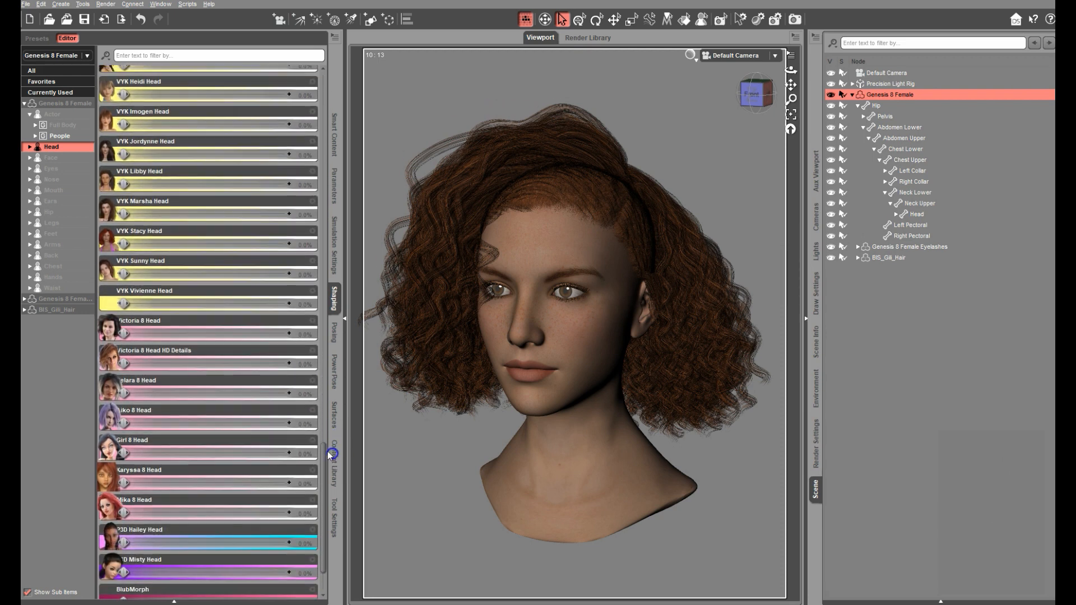
left_click_drag(128, 423, 307, 436)
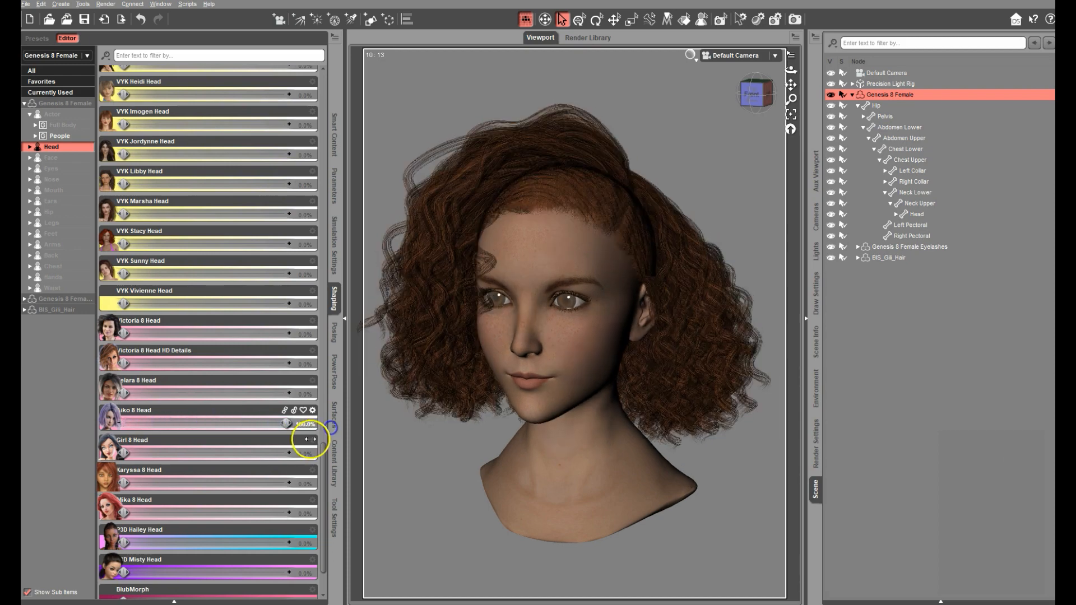
key("ctrl+z")
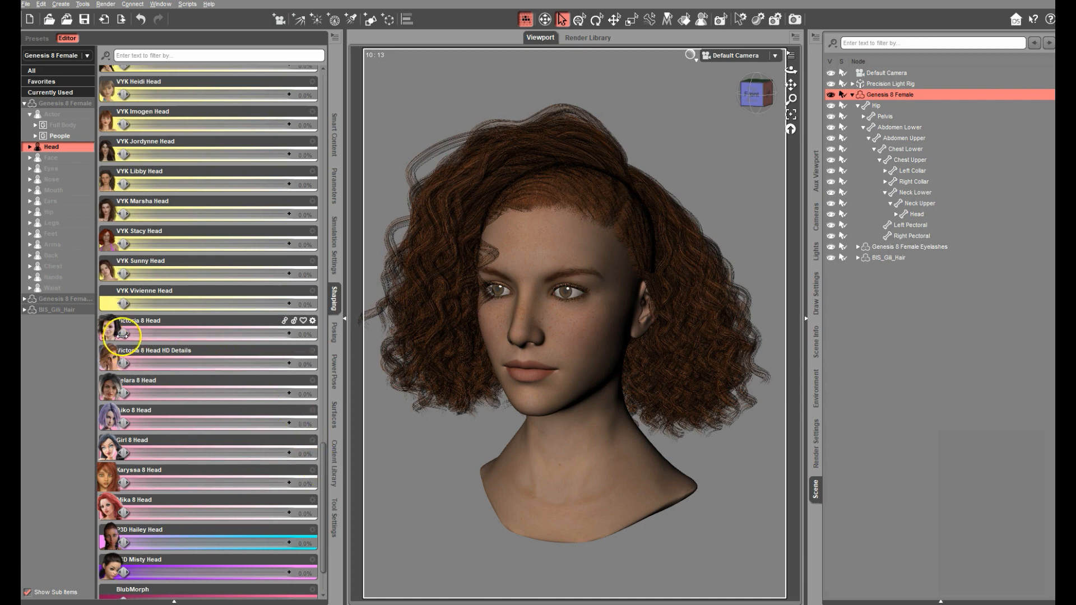
left_click_drag(123, 332, 309, 327)
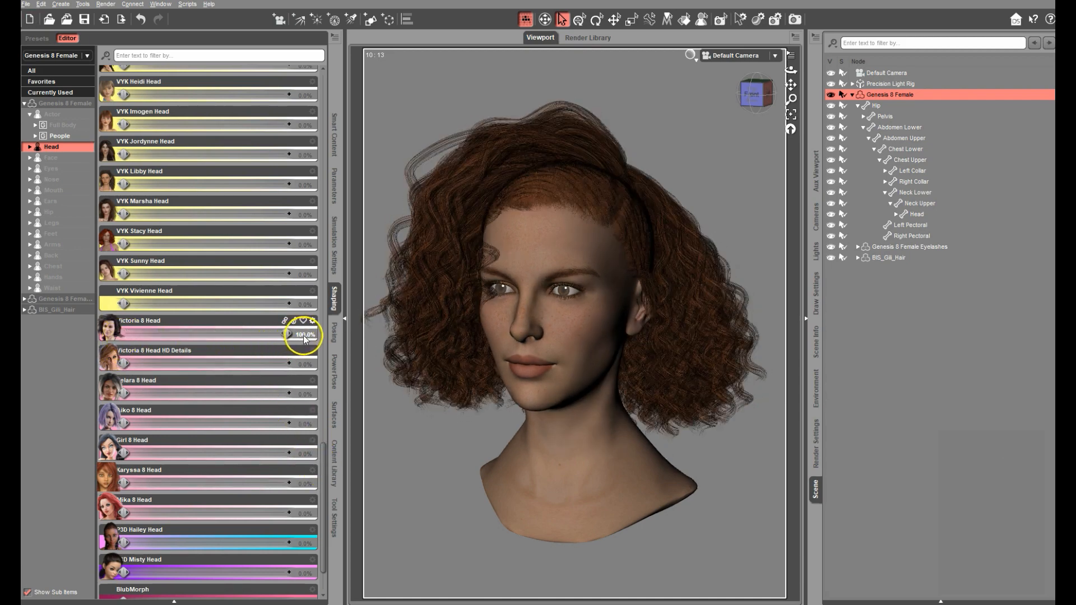
left_click(297, 336, "alt")
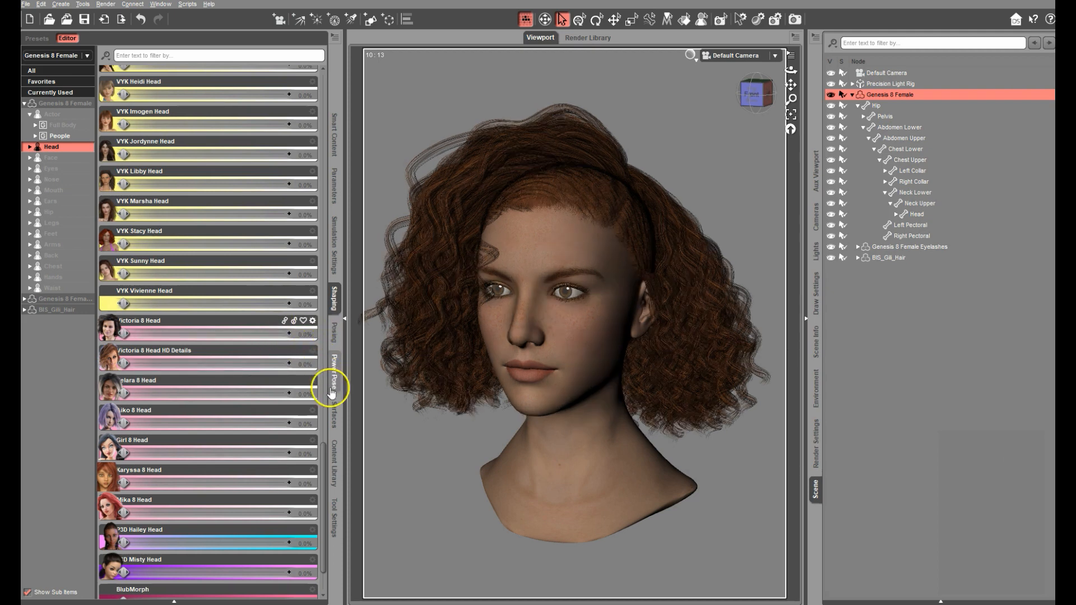
Step: Test the Mika 8 Head morph at 100% and set it back to 0
left_click_drag(123, 512, 304, 523)
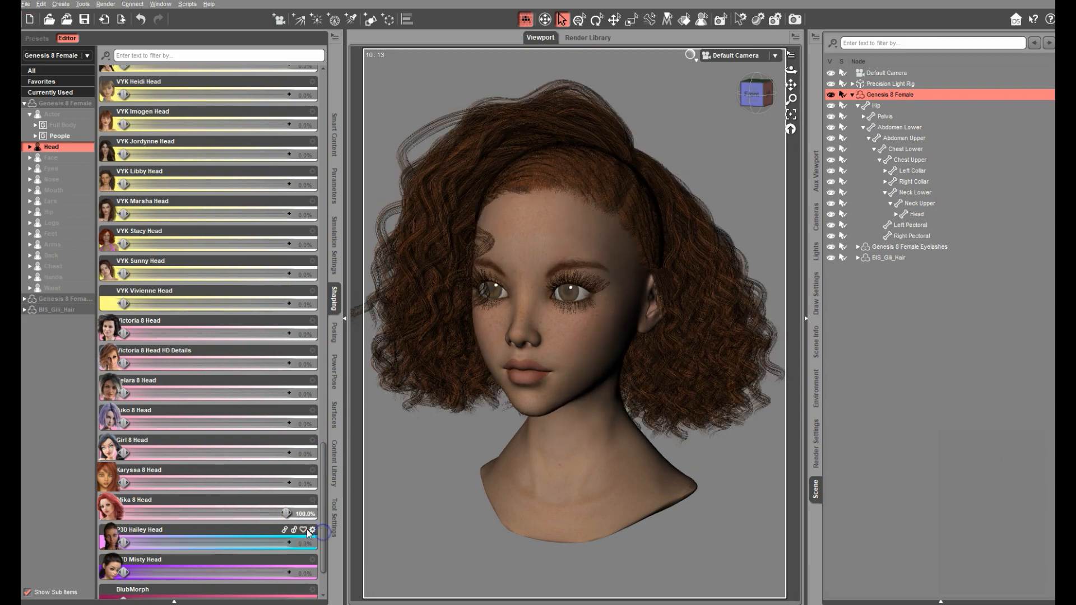
left_click(305, 515)
type("0")
key("Return")
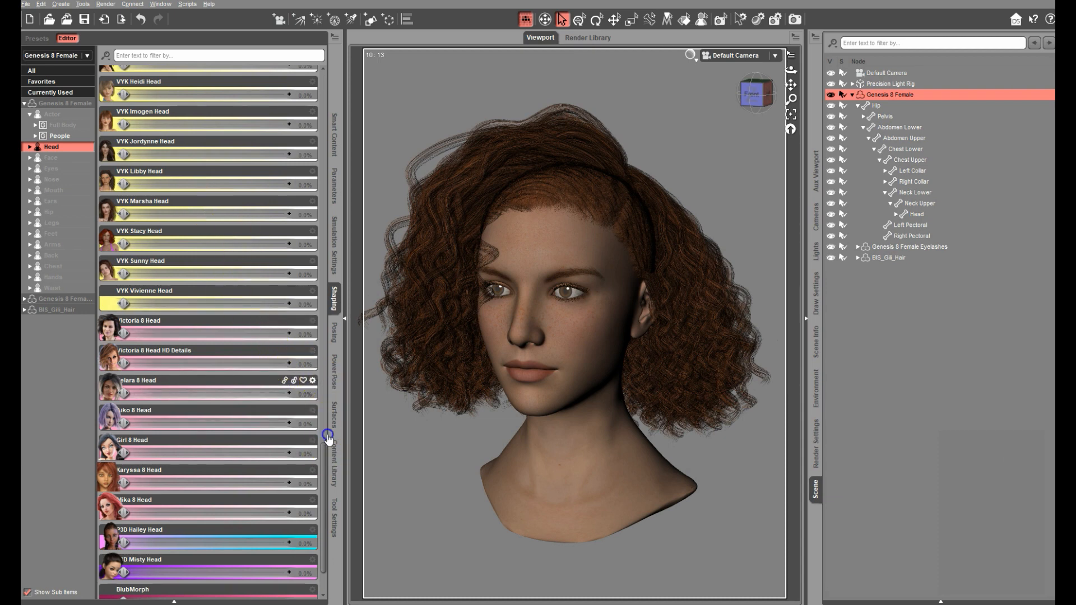
Step: Test the GDN Lynn Head morph at 100% and reset it to its default
left_click_drag(324, 463, 258, 203)
left_click_drag(118, 262, 381, 258)
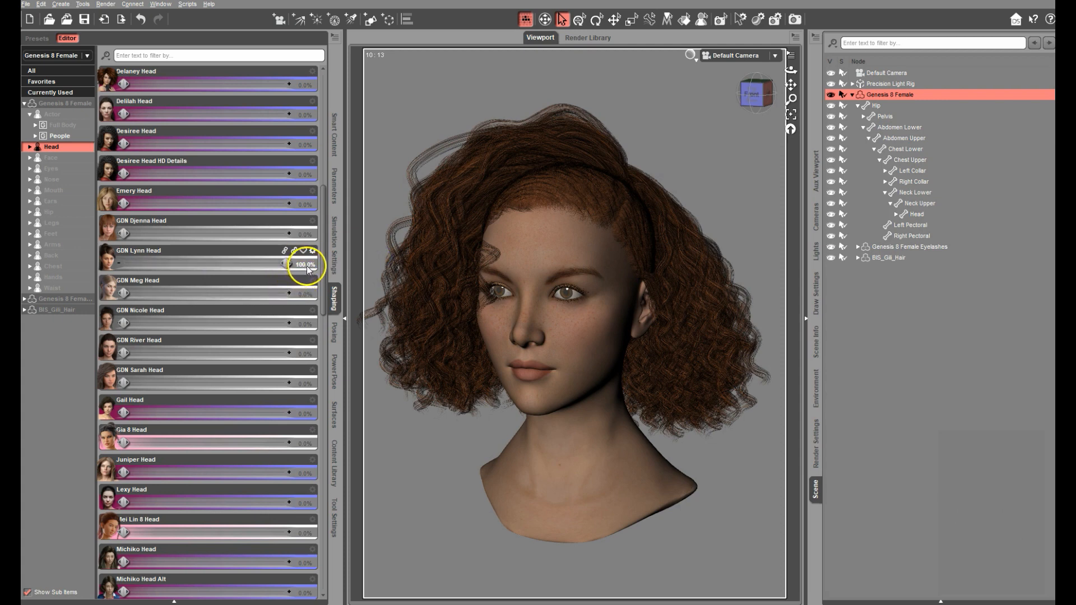
left_click(306, 268, "alt")
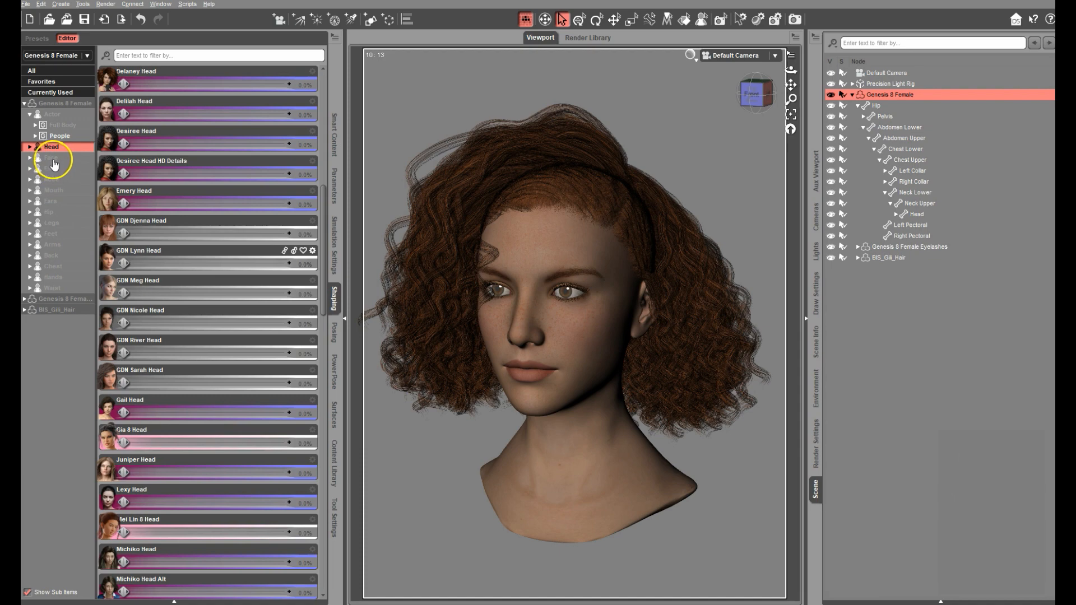
Step: Test the Forehead Round face morph at 100% and reset it to its default
left_click(52, 159)
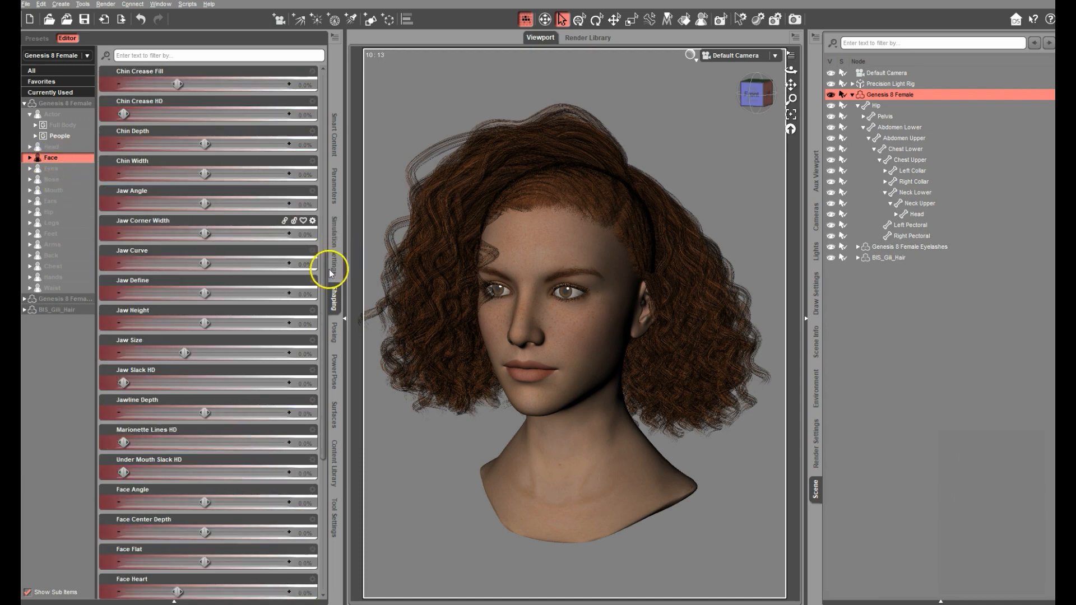
left_click_drag(326, 278, 346, 349)
scroll(353, 391, "down", 2)
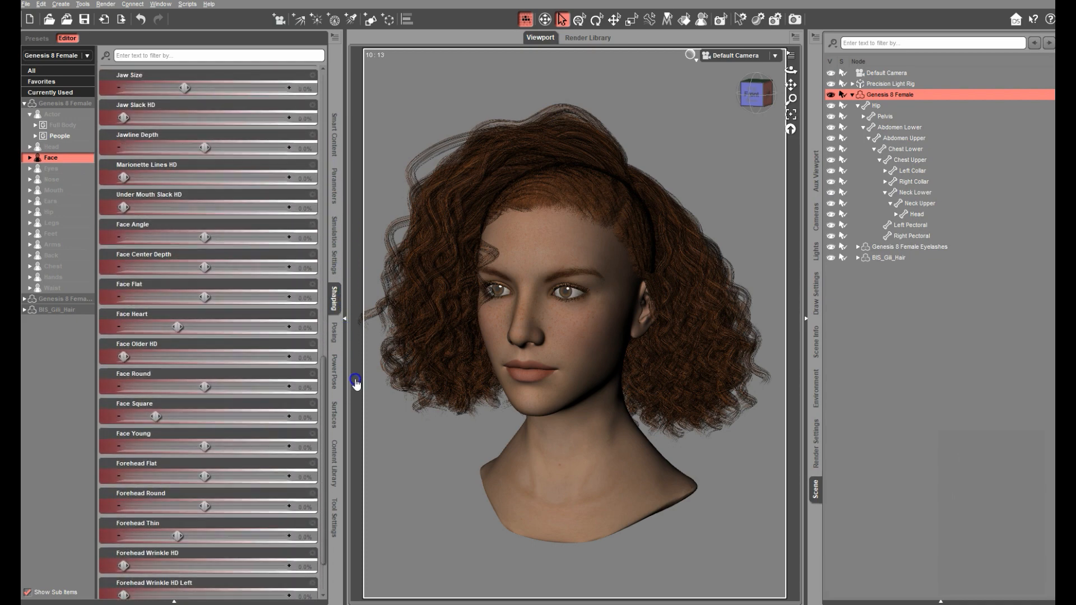
scroll(351, 403, "down", 1)
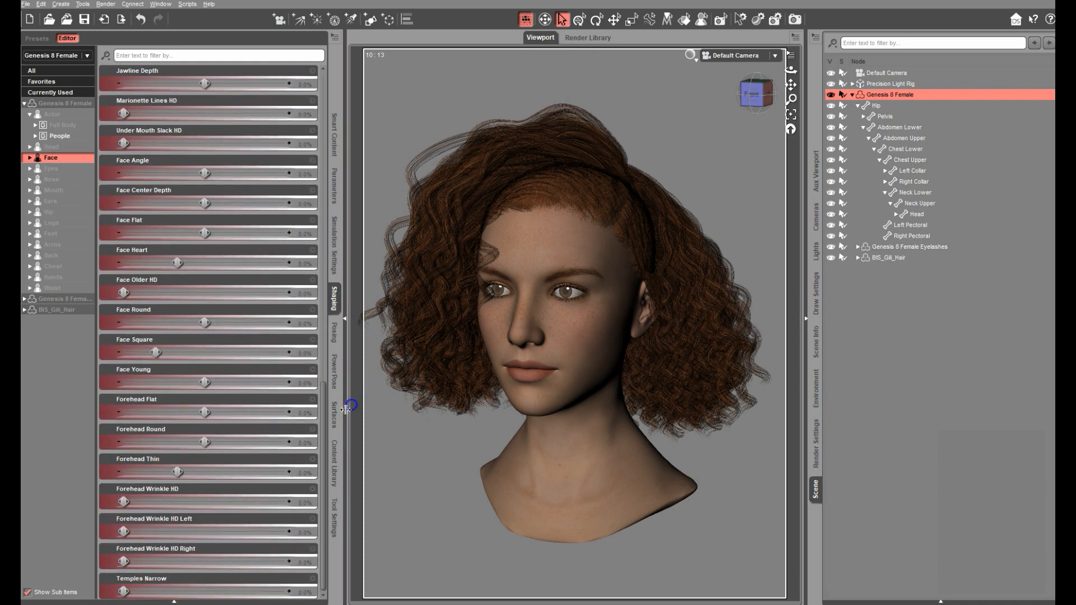
left_click_drag(204, 443, 428, 461)
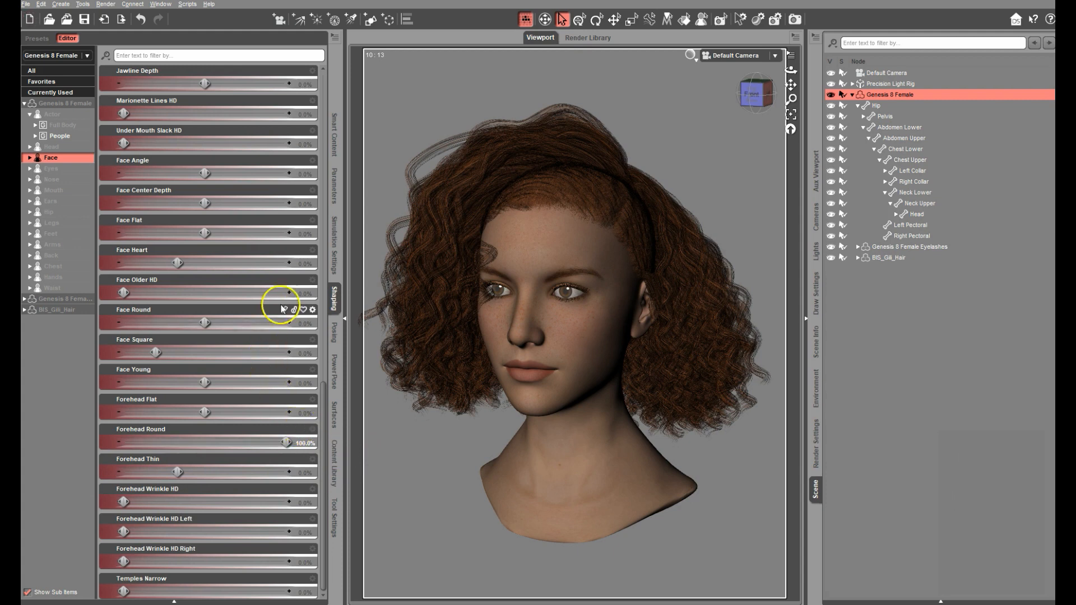
left_click(303, 446, "alt")
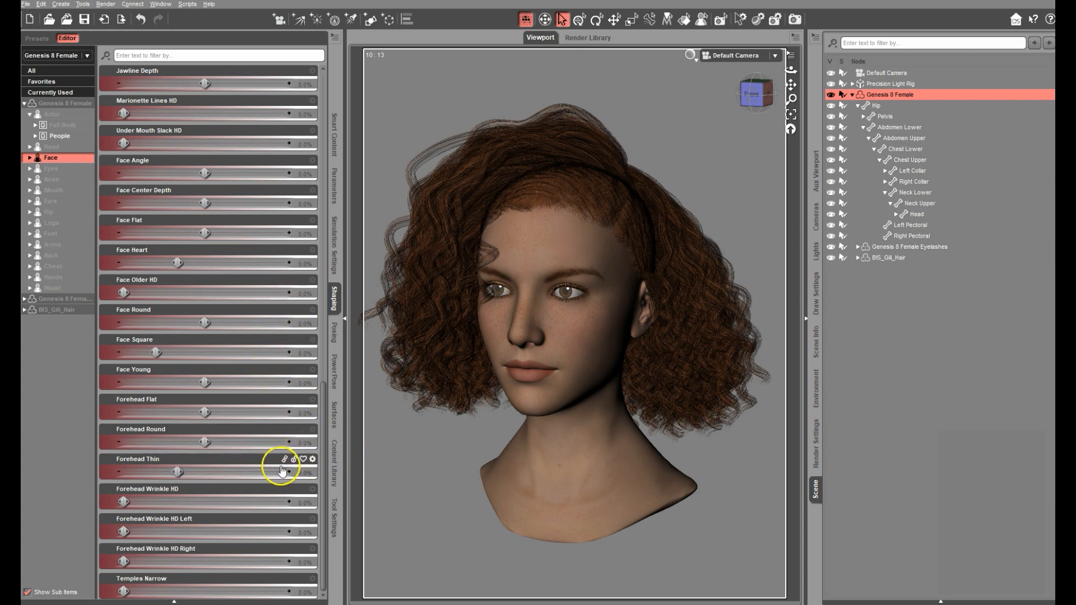
Step: Test the Offset Sides morph on the Gili Hair
left_click(902, 258)
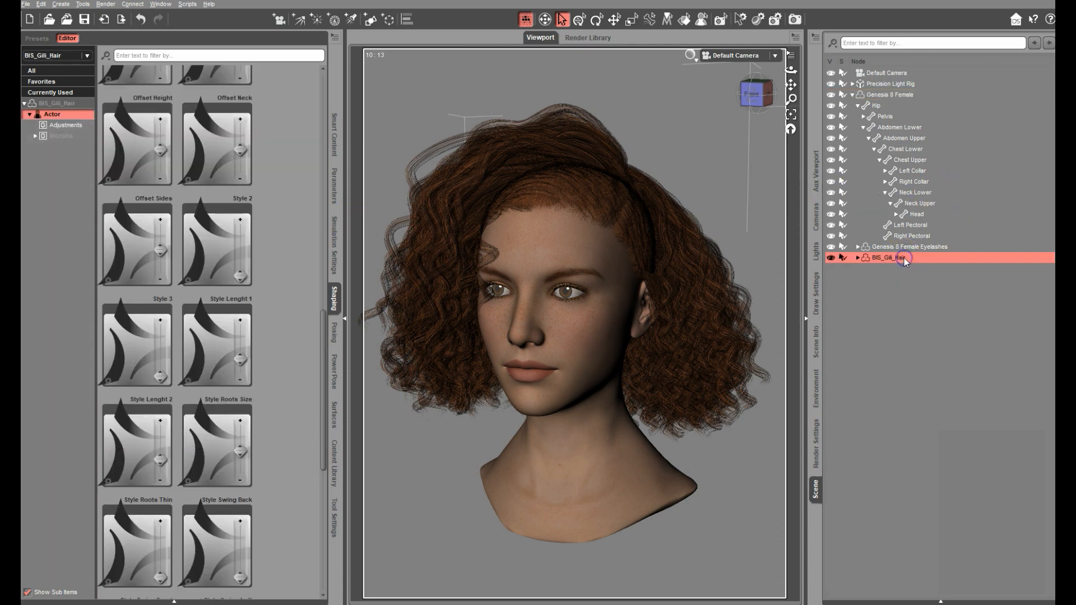
left_click(334, 197)
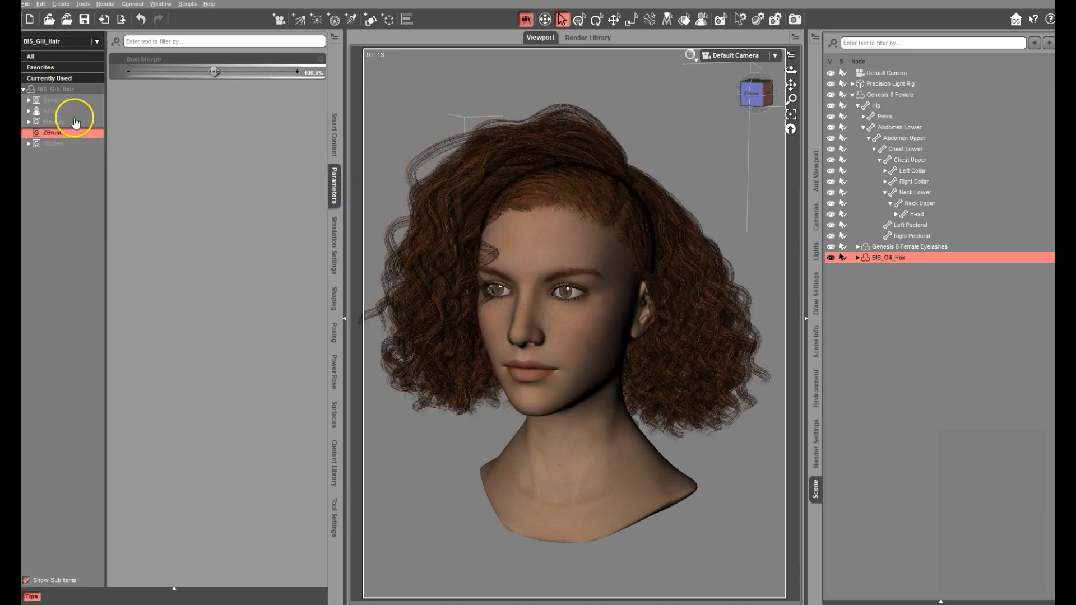
left_click(58, 112)
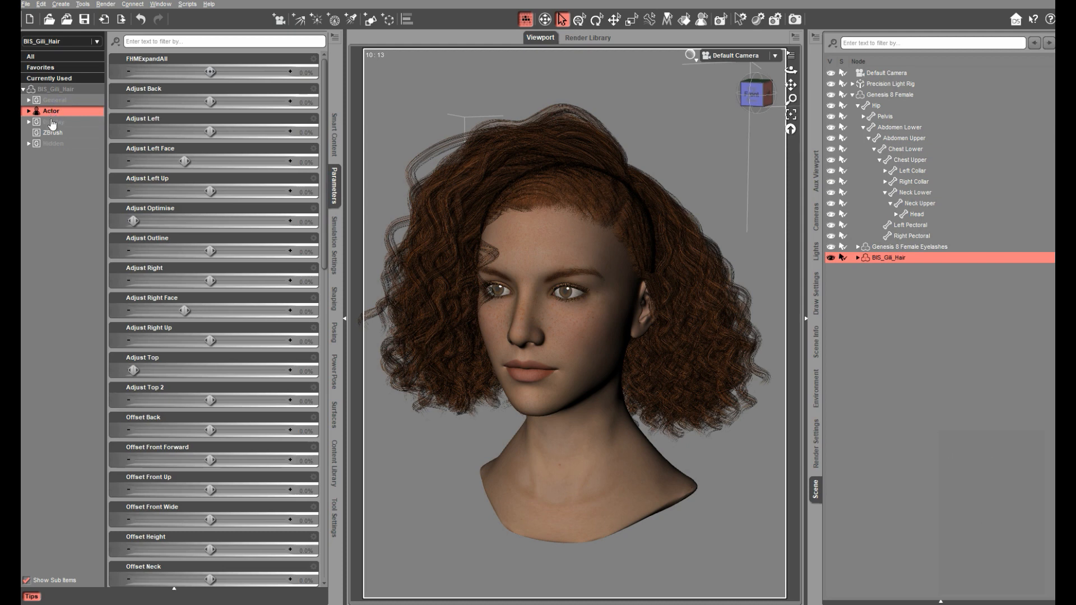
left_click(52, 114)
left_click(53, 115)
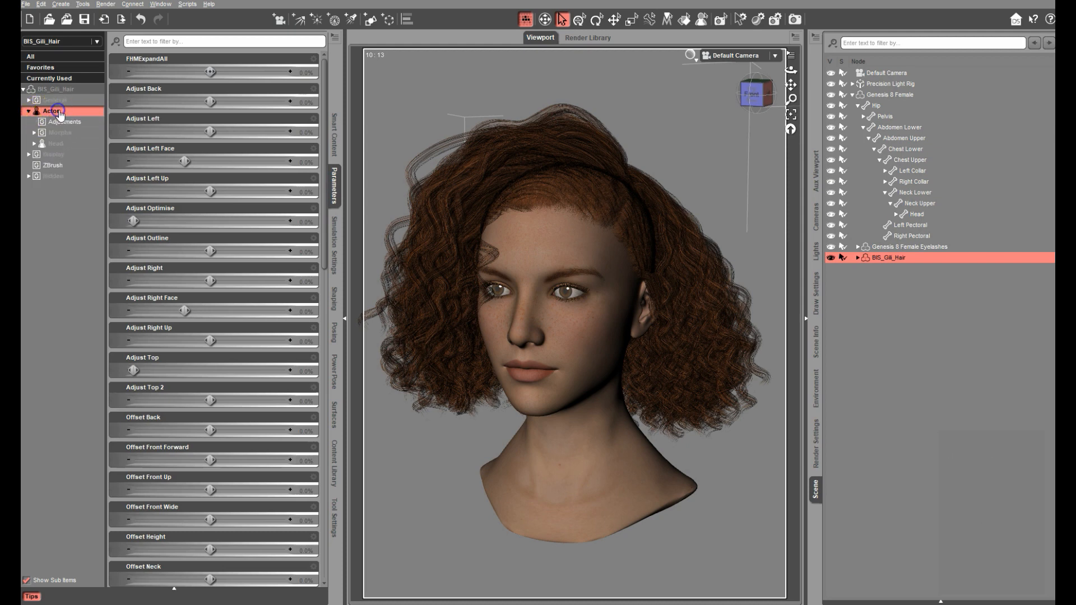
left_click(66, 132)
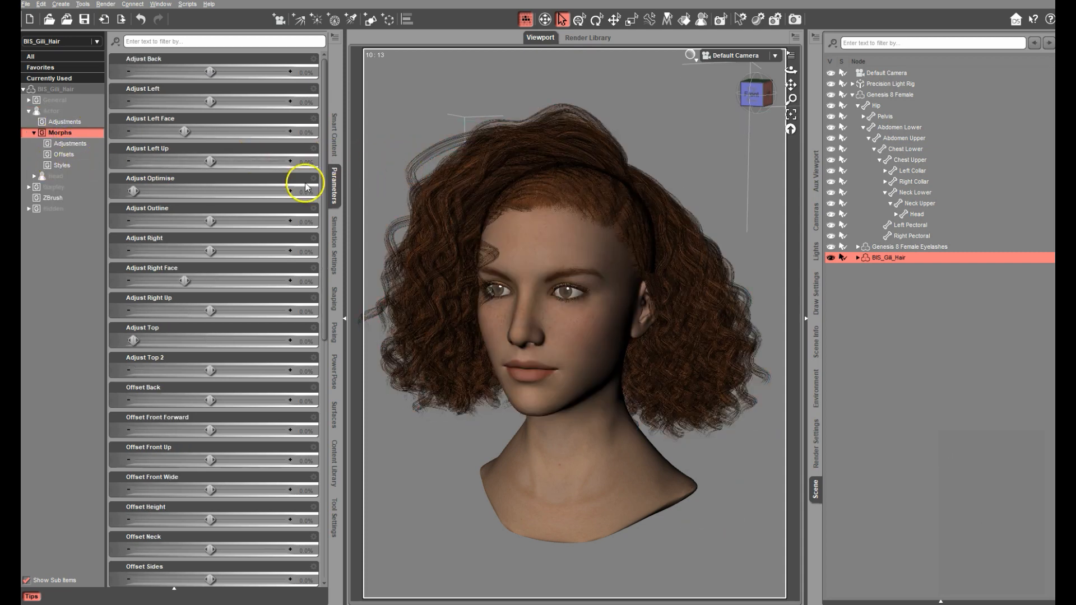
left_click(65, 154)
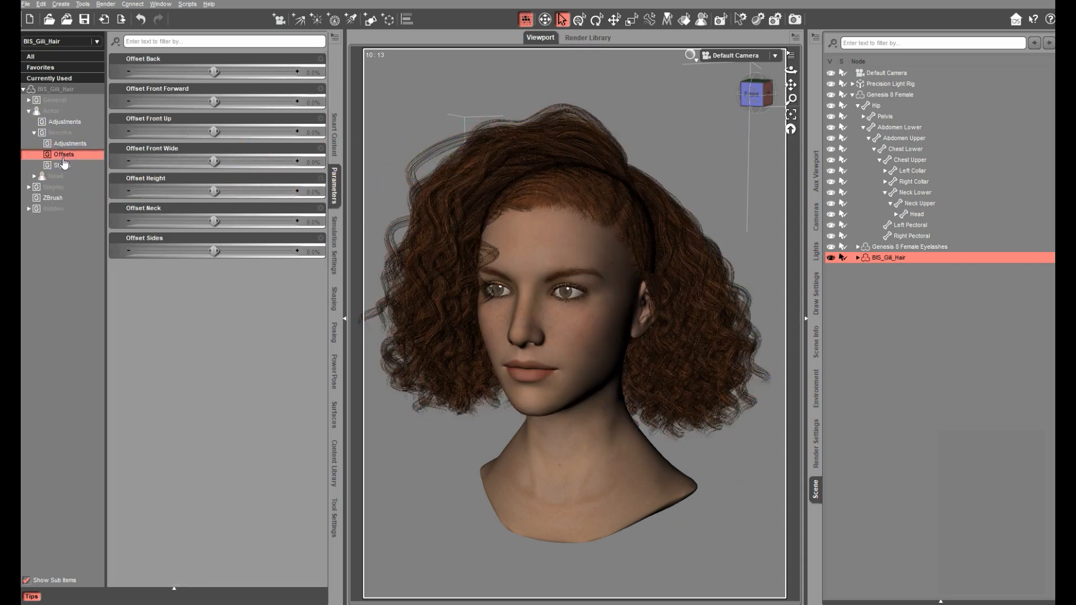
mouse_move(218, 251)
left_mouse_down()
mouse_move(336, 242)
mouse_move(120, 264)
mouse_move(233, 252)
left_mouse_up()
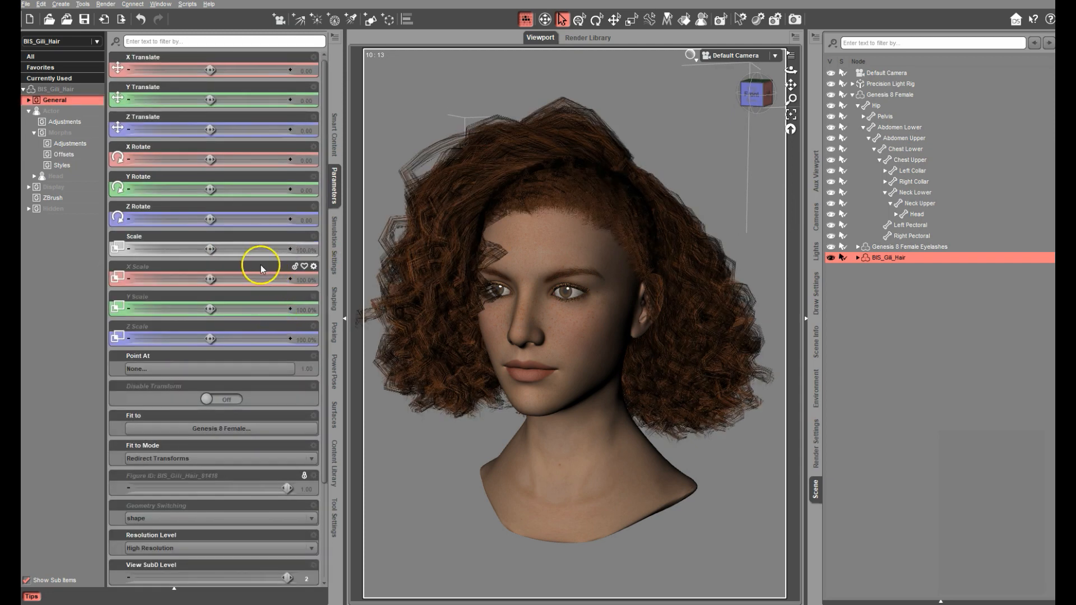
Step: Test the hair's X Scale and its Offset Front Wide morph
scroll(311, 72, "up", 1)
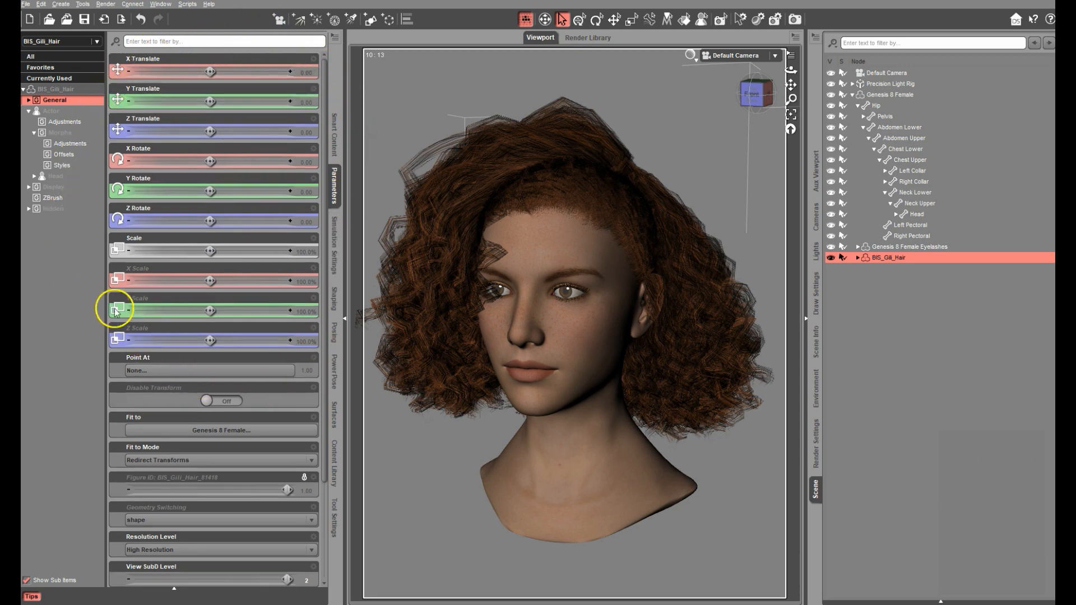
left_click(211, 281)
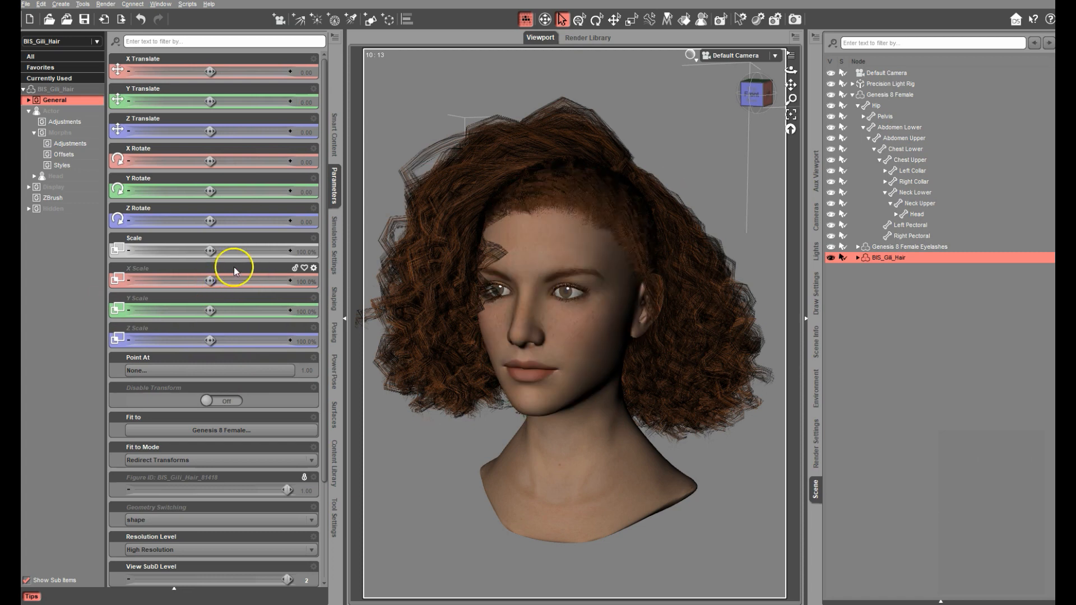
left_click_drag(209, 280, 185, 289)
left_click_drag(185, 289, 195, 291)
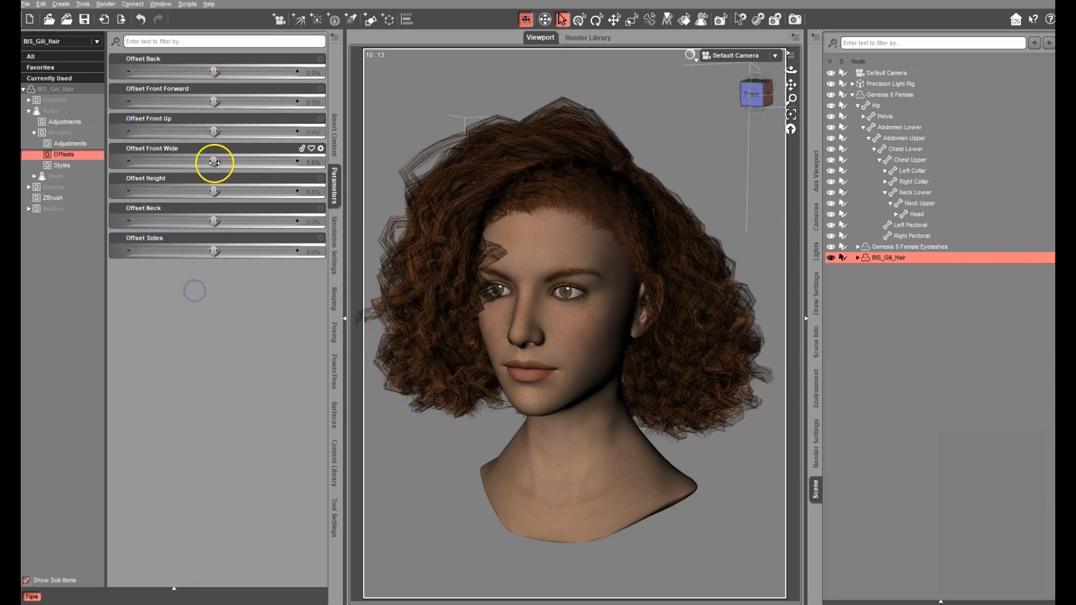
left_click_drag(214, 162, 311, 167)
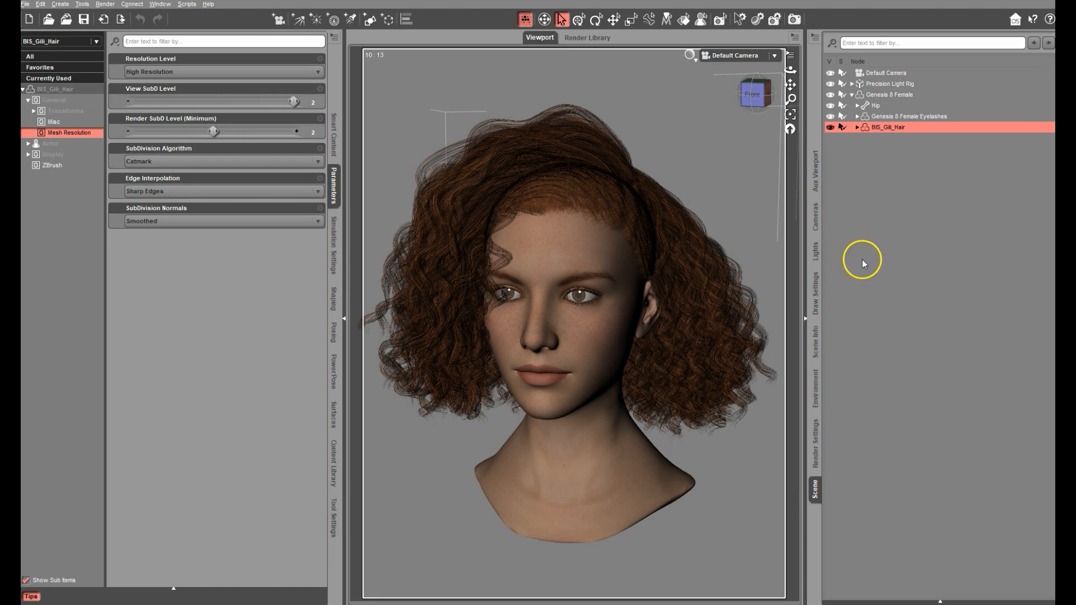
Step: Preview the bust and hair with rendered materials and lighting in the viewport, and clear the selection
key("ctrl+0")
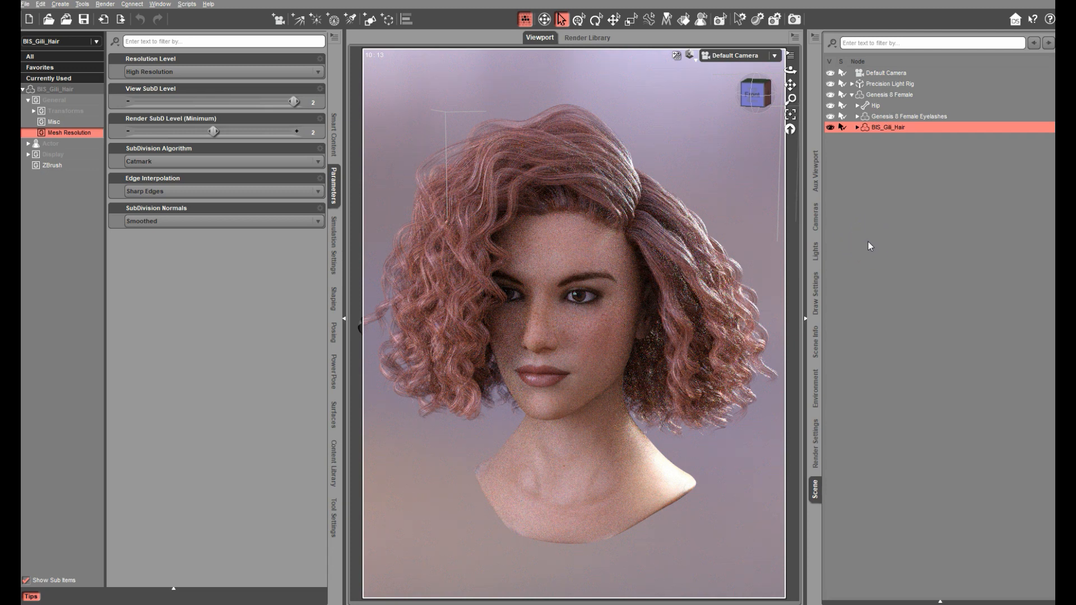
left_click(852, 266)
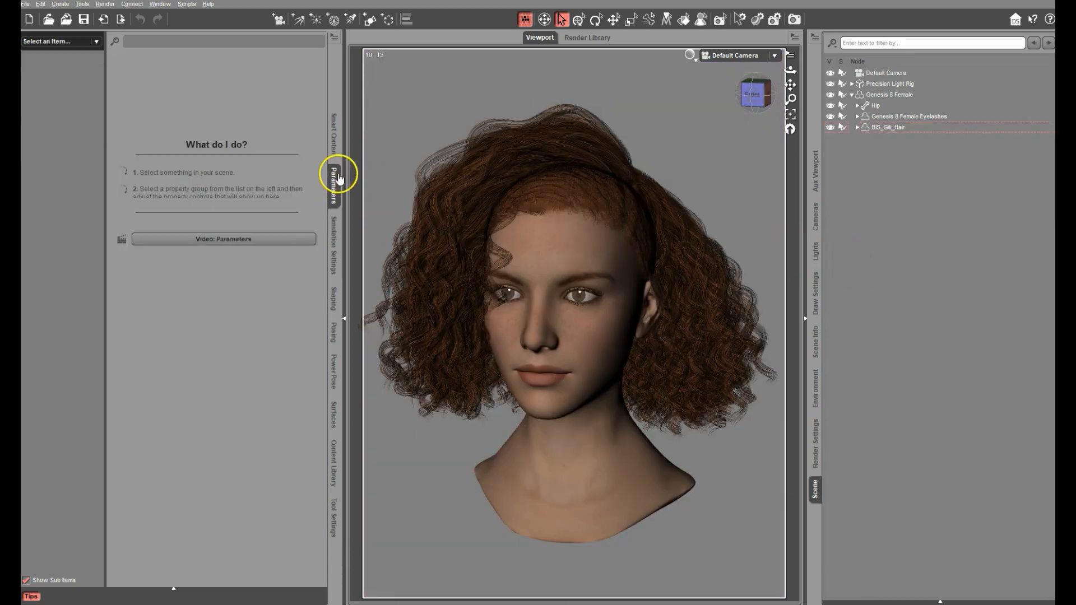
Step: Bring up the Adjustments morphs of the Gili Hair
left_click(887, 127)
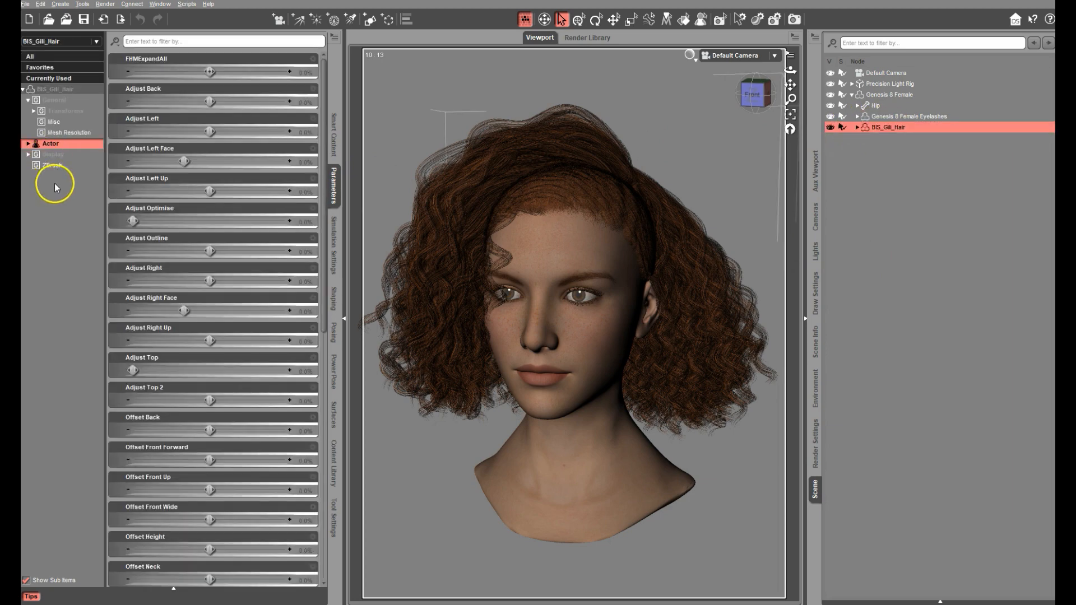
double_click(50, 144)
left_click(65, 155)
double_click(60, 166)
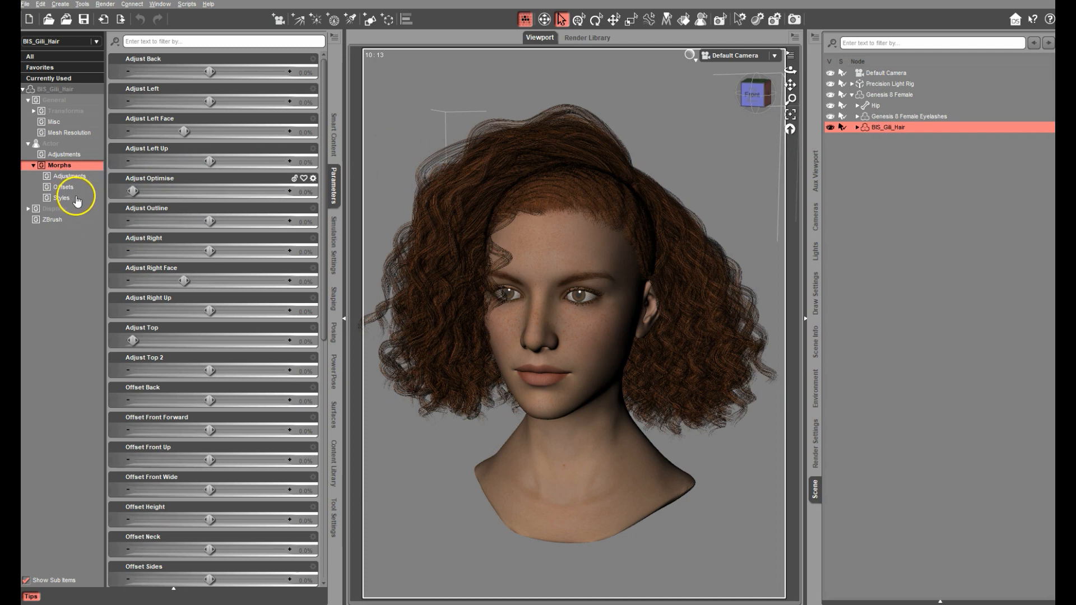
left_click(79, 177)
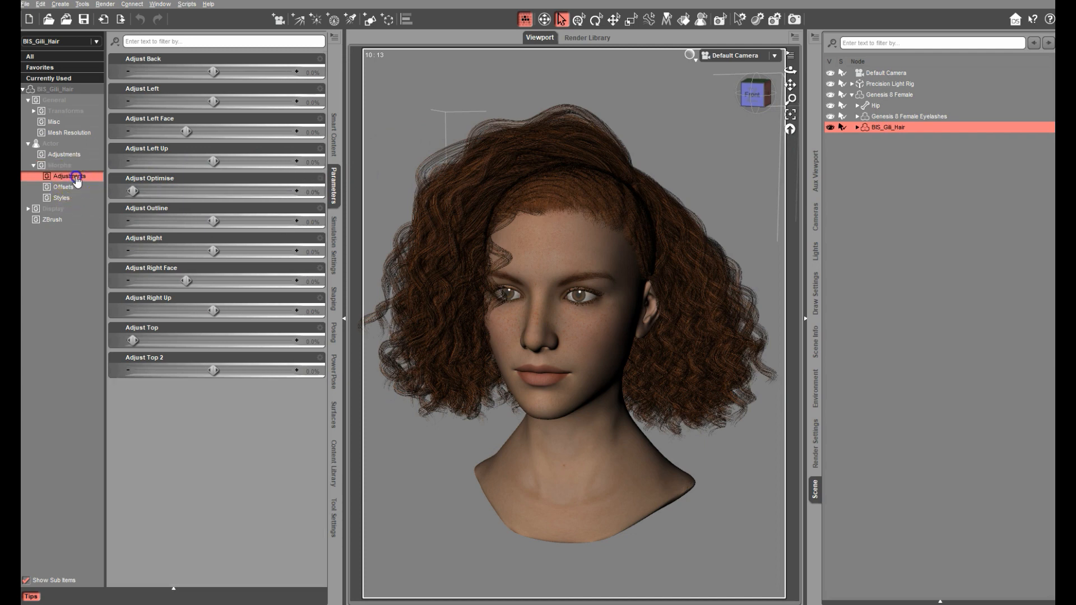
Step: Pose the figure's head with Bend at -30 and Twist at 22
left_click(907, 95)
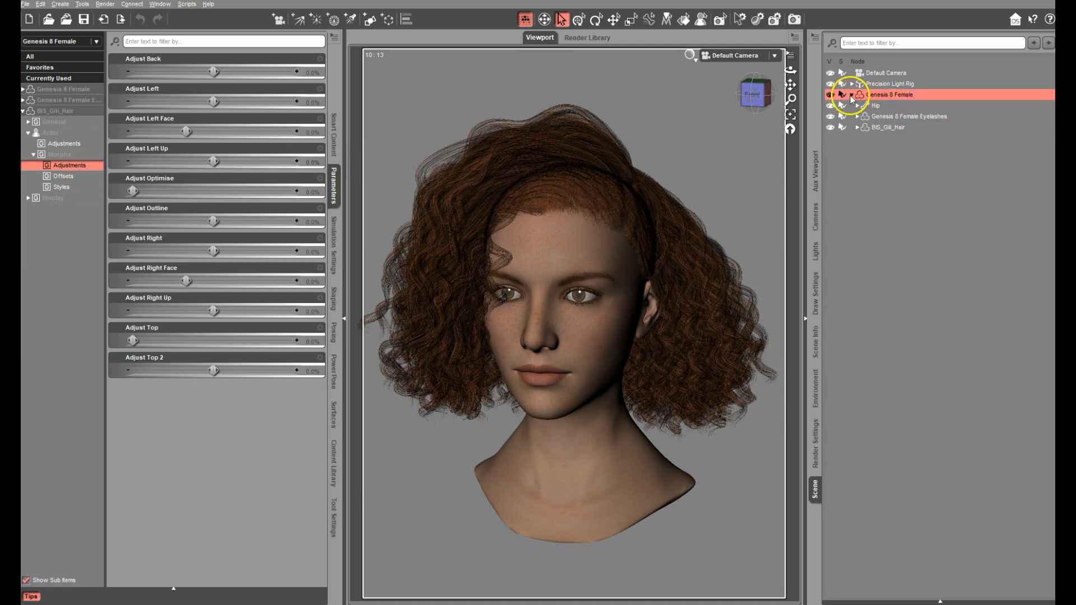
left_click(552, 259)
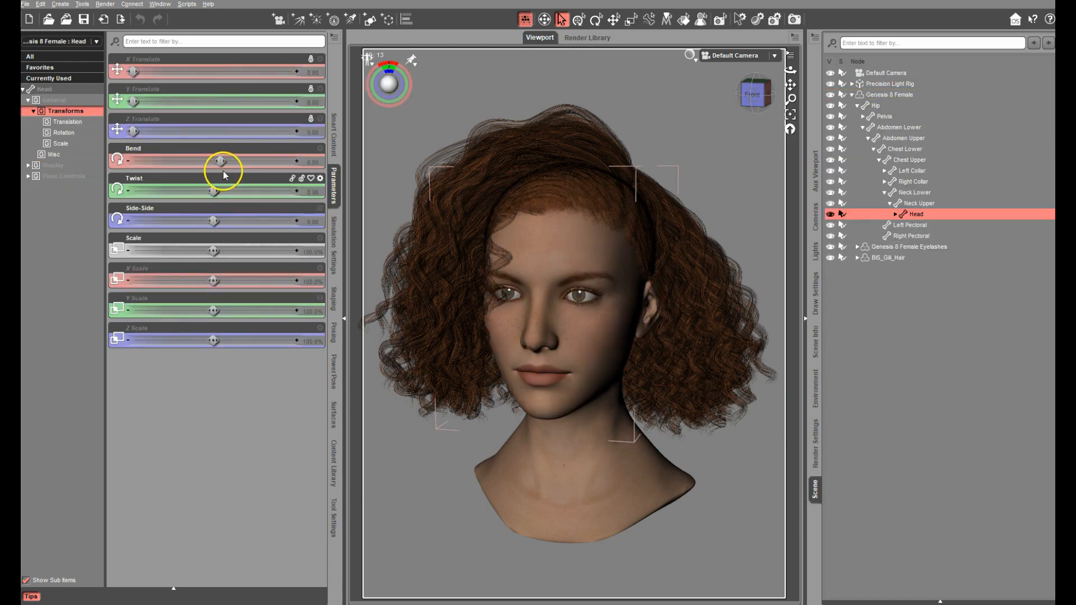
left_click_drag(223, 161, 156, 187)
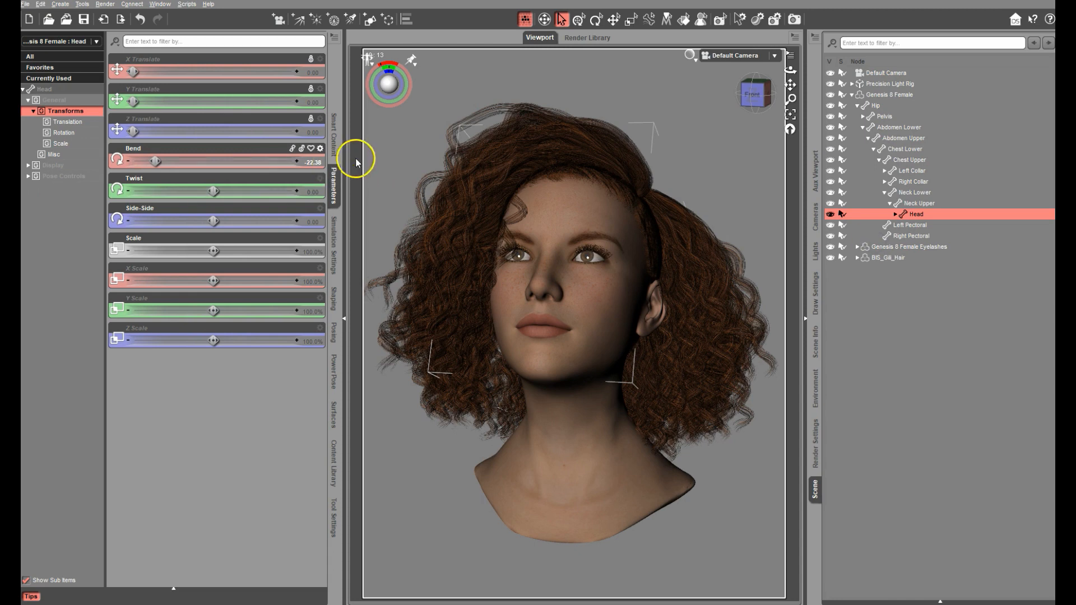
left_click_drag(155, 160, 93, 166)
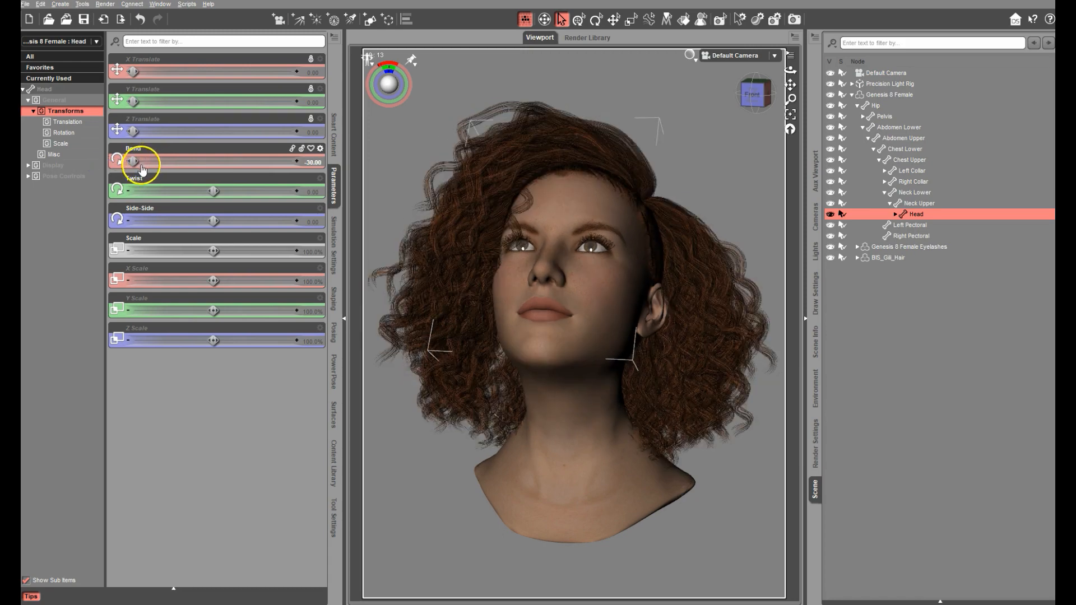
left_click_drag(214, 191, 297, 193)
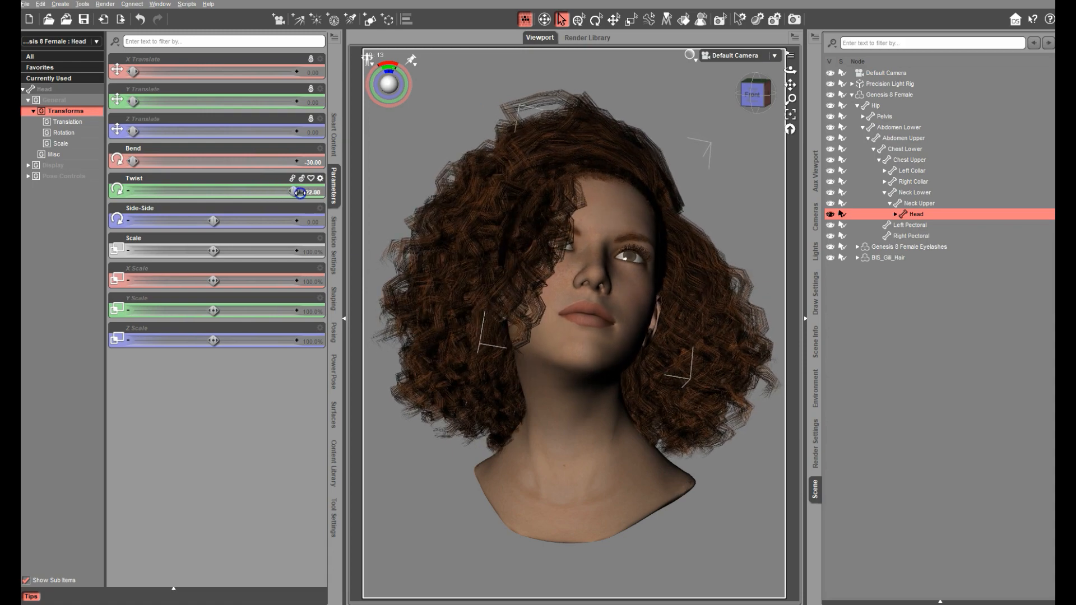
left_click_drag(297, 192, 297, 192)
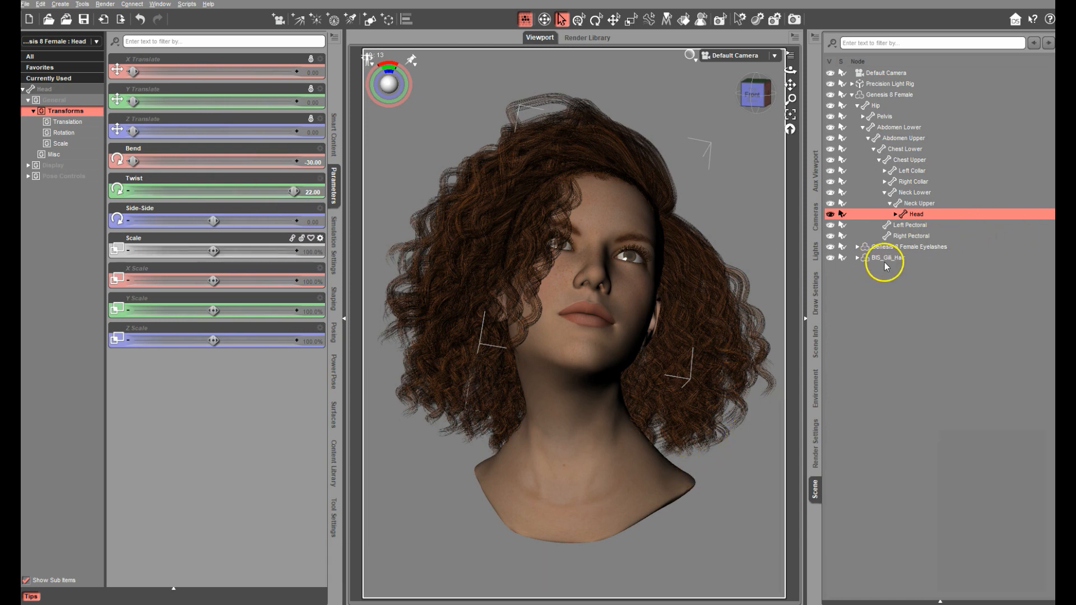
Step: Adapt the Gili Hair to the head pose with Adjust Back at 100% and Adjust Left Up at 68.2%
left_click(901, 258)
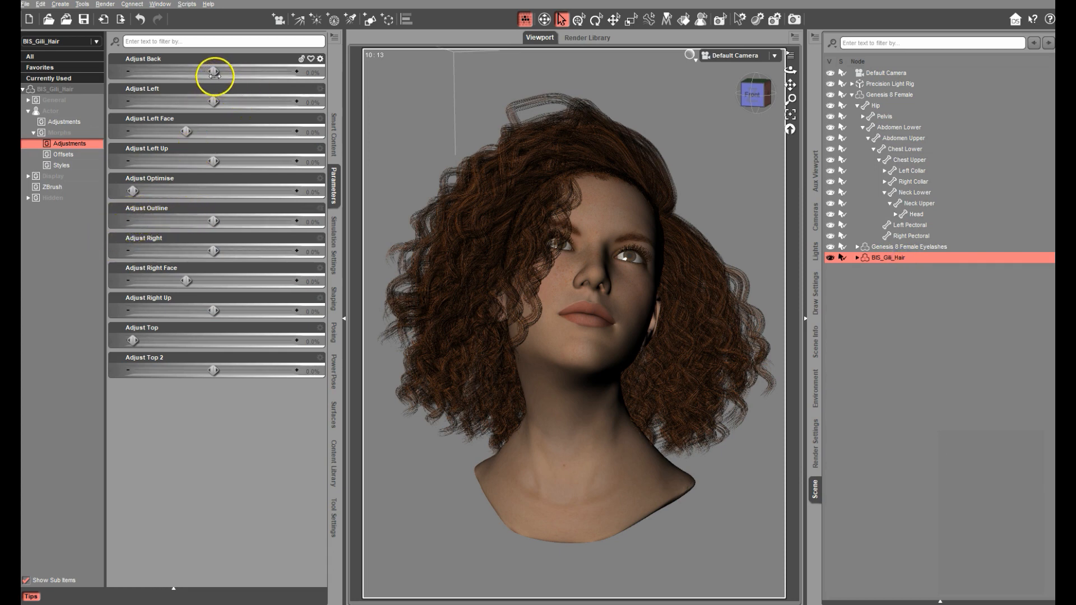
left_click_drag(212, 73, 370, 66)
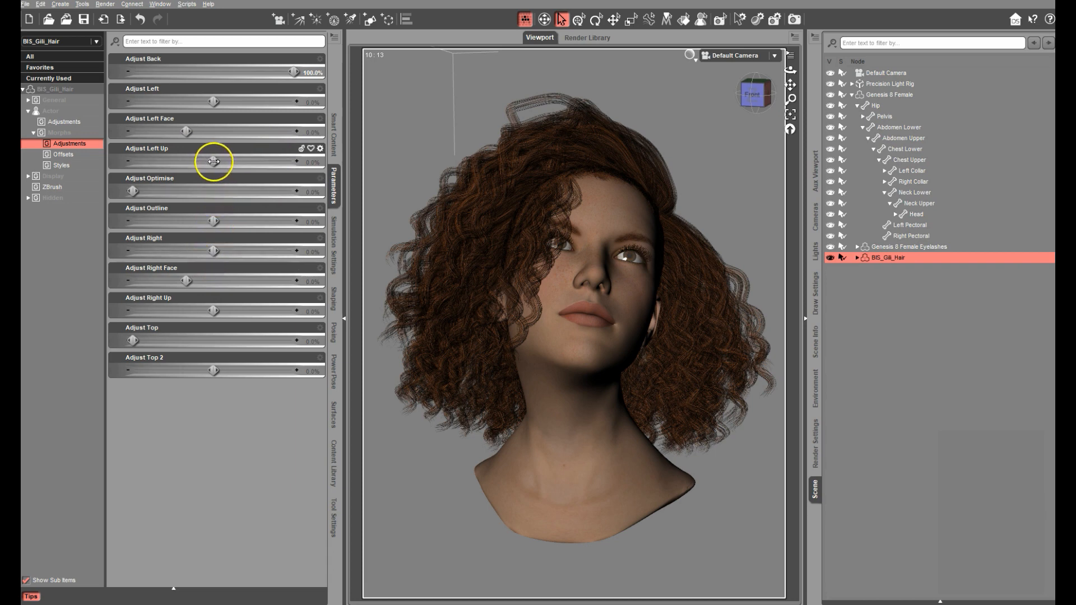
left_click_drag(213, 161, 269, 156)
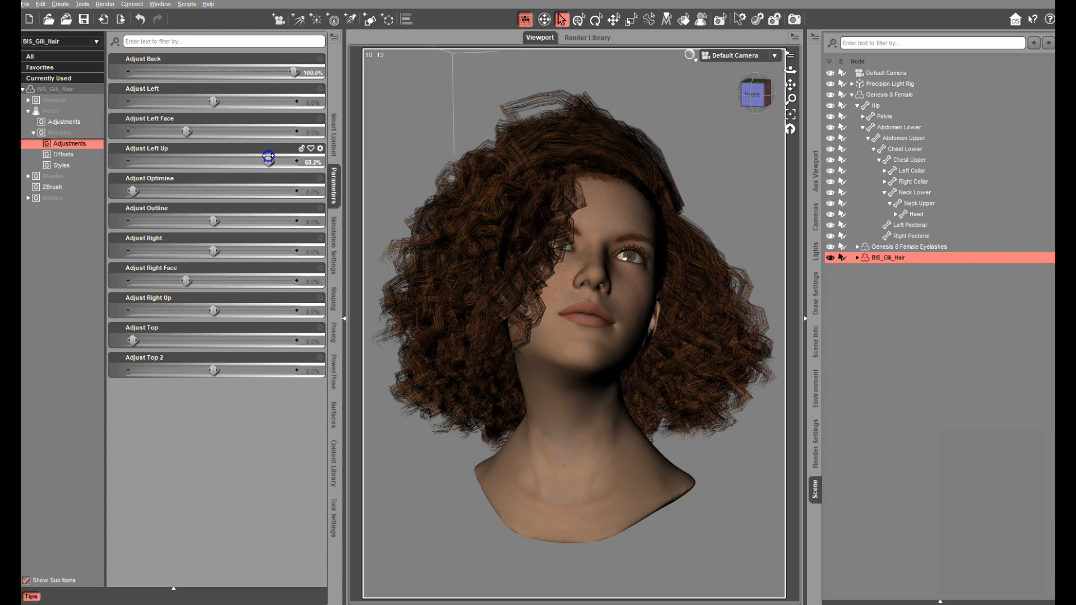
left_click_drag(268, 156, 268, 156)
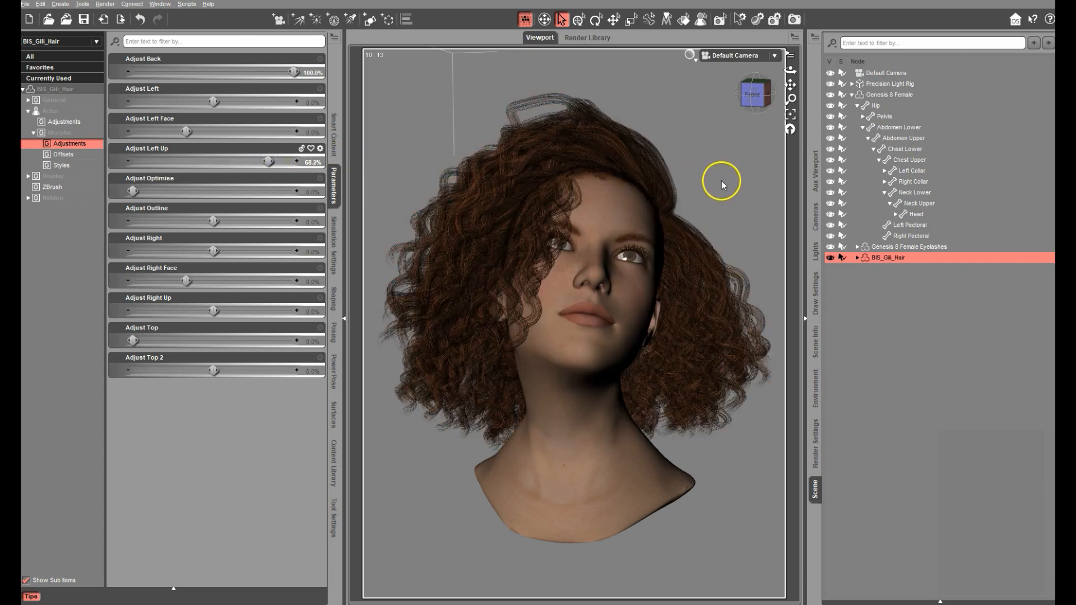
Step: Check the adjusted hair on the posed head from a slightly turned angle in the rendered viewport preview
left_click_drag(728, 178, 655, 196)
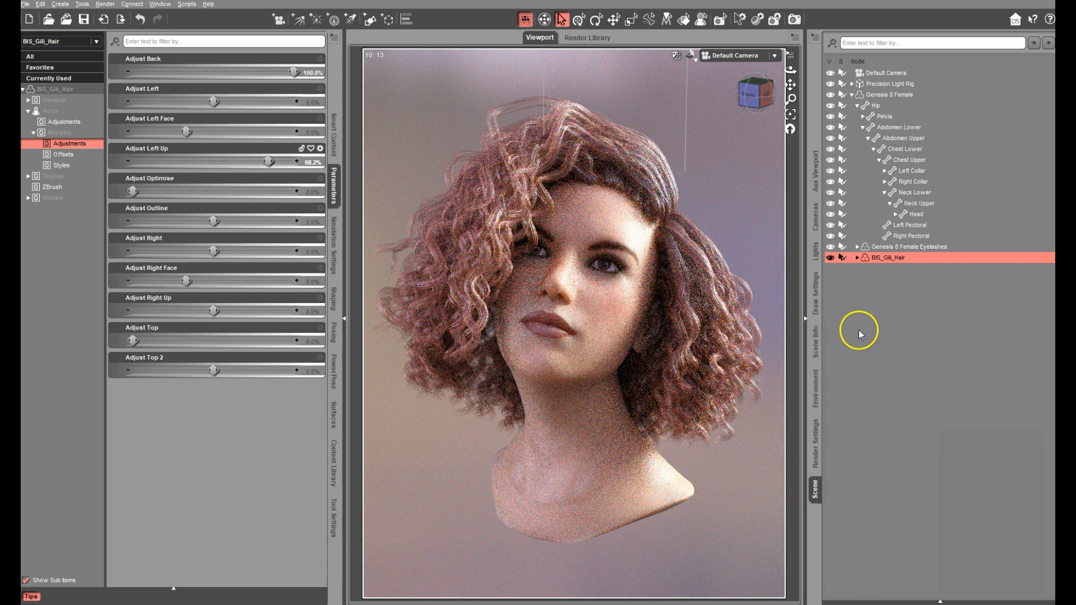
left_click(872, 327)
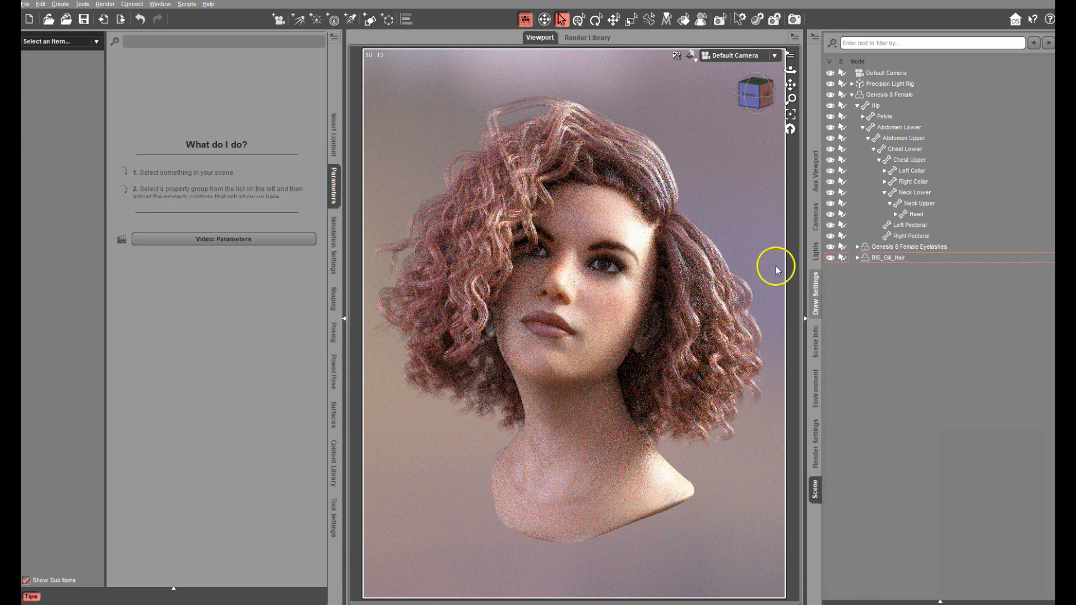
Step: Apply the Style 2 preset from the Biscuits Gili Hair style presets to the Gili Hair
left_click(910, 259)
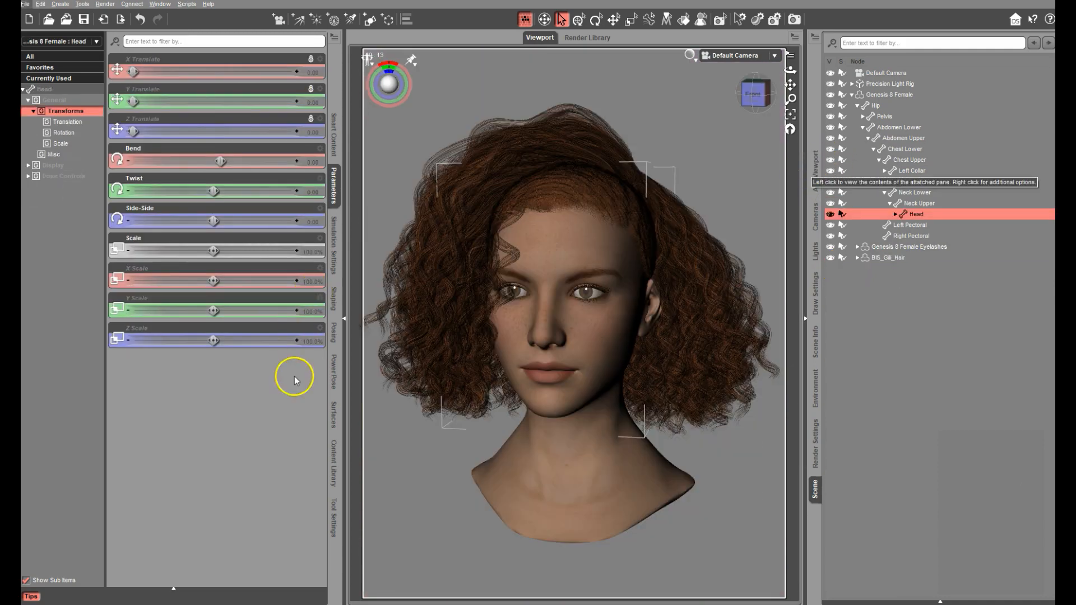
left_click(334, 477)
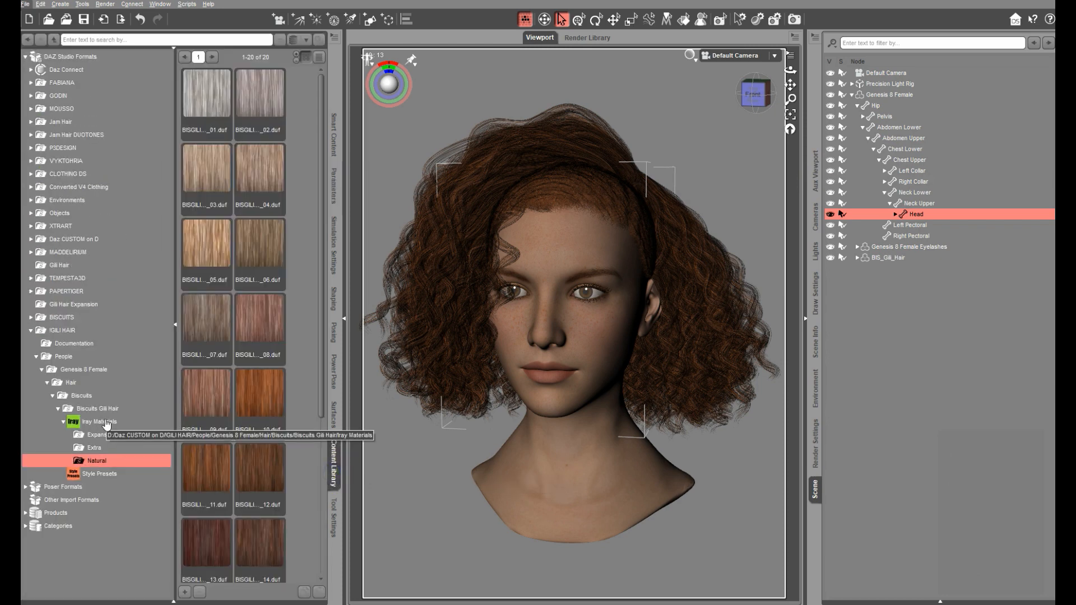
left_click(108, 475)
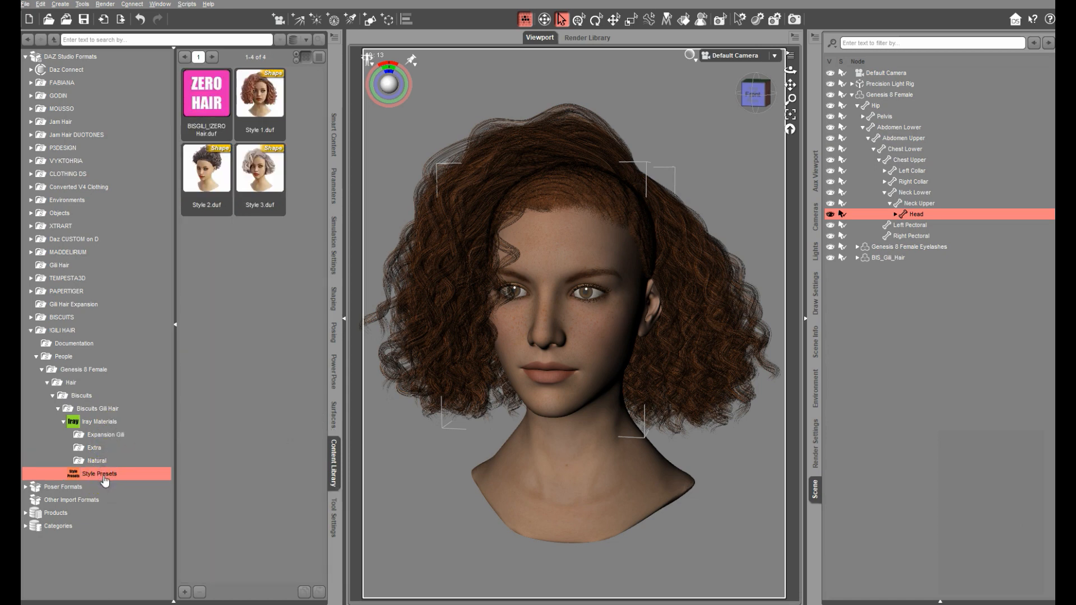
left_click(902, 261)
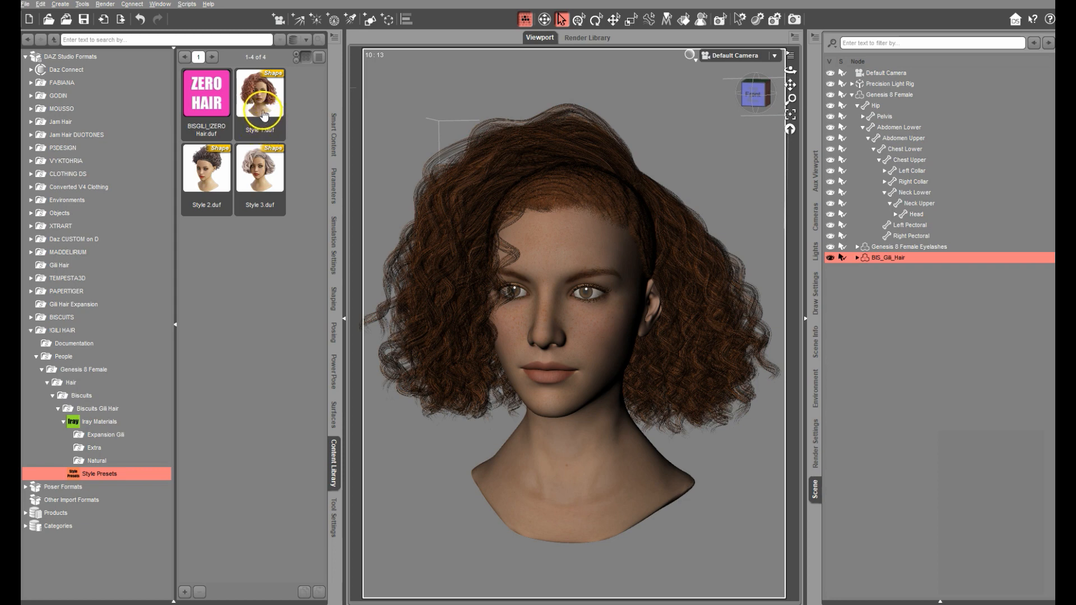
double_click(207, 179)
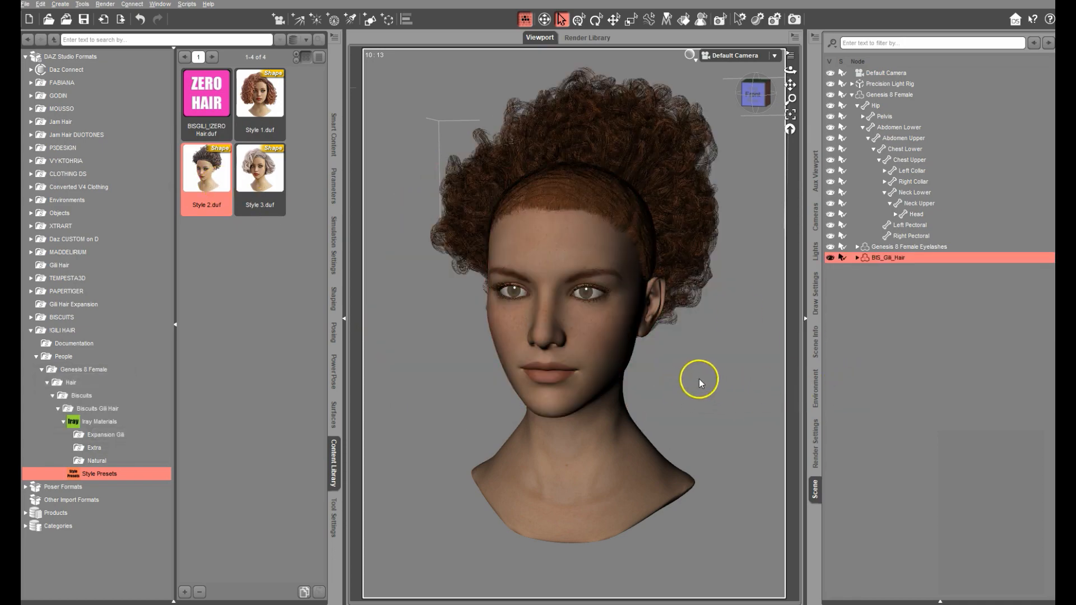
Step: Inspect the current hairstyle from the side and replace it with the Style 3 preset
left_click_drag(711, 383, 986, 376)
left_click_drag(986, 377, 1050, 370)
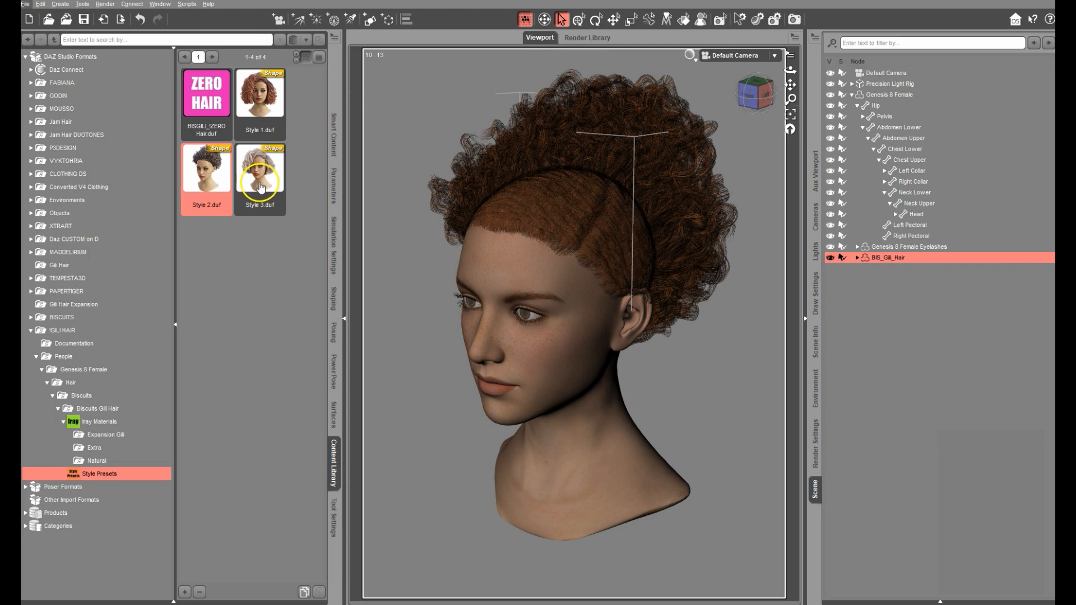
left_click(261, 184)
double_click(261, 184)
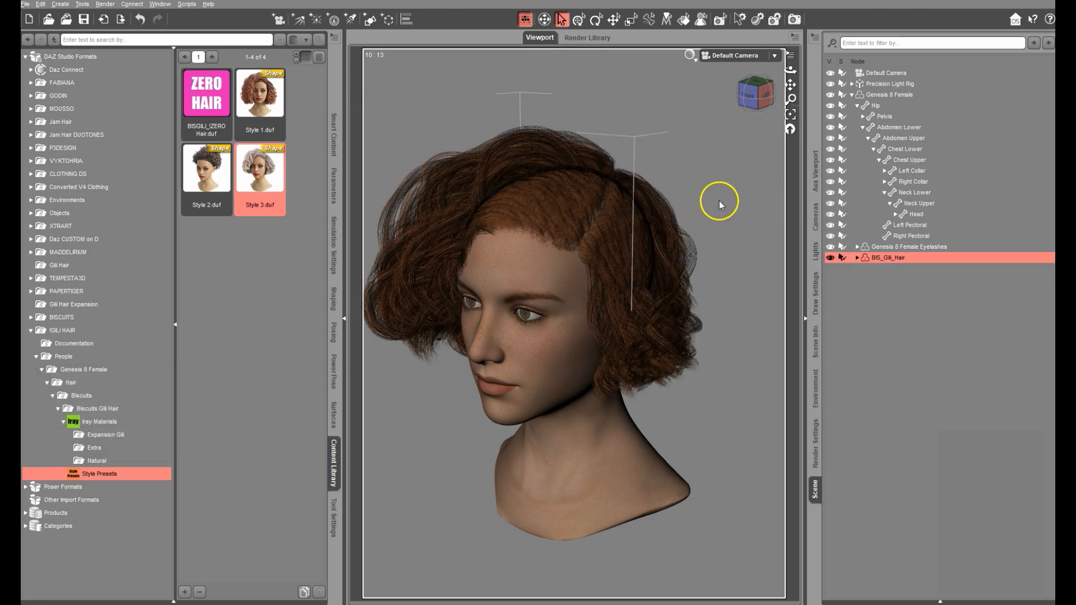
Step: Apply the Style 1 preset to the Gili Hair and check the hairstyle from an angle
middle_click_drag(719, 202, 921, 146)
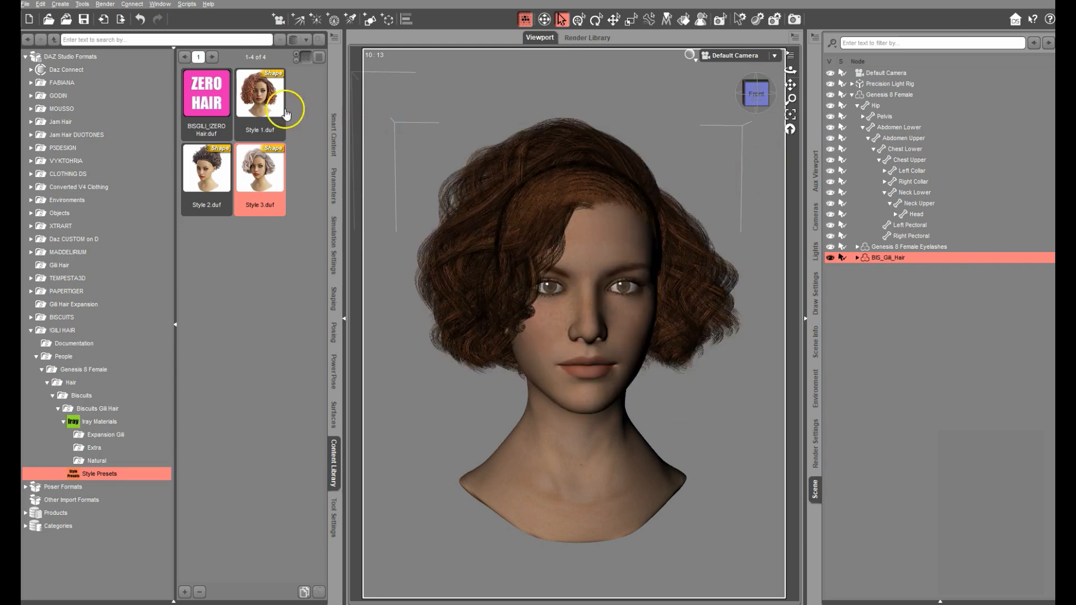
double_click(251, 107)
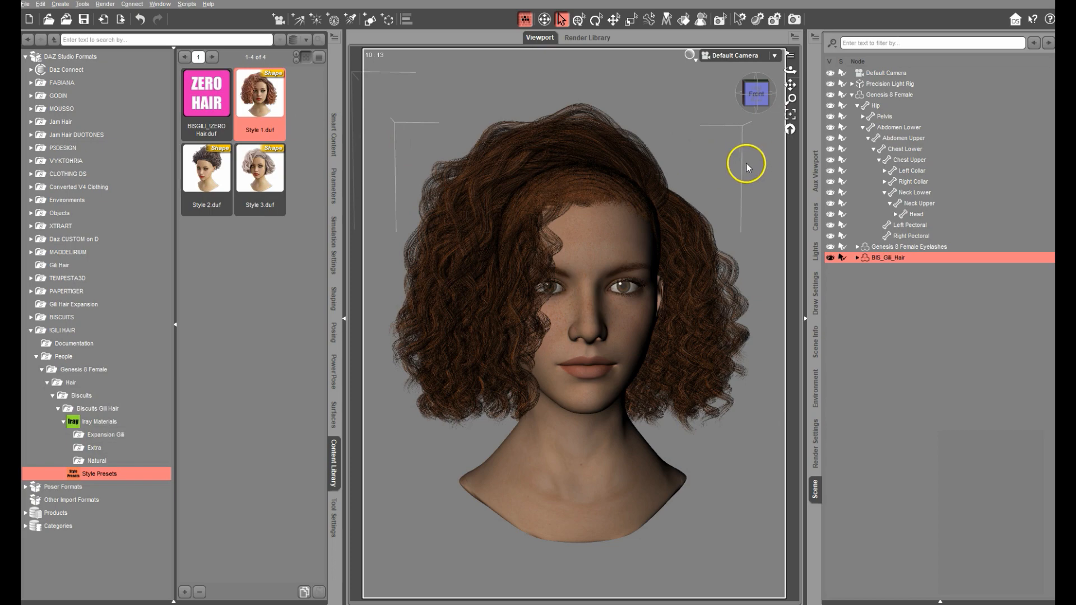
left_click_drag(746, 163, 571, 172)
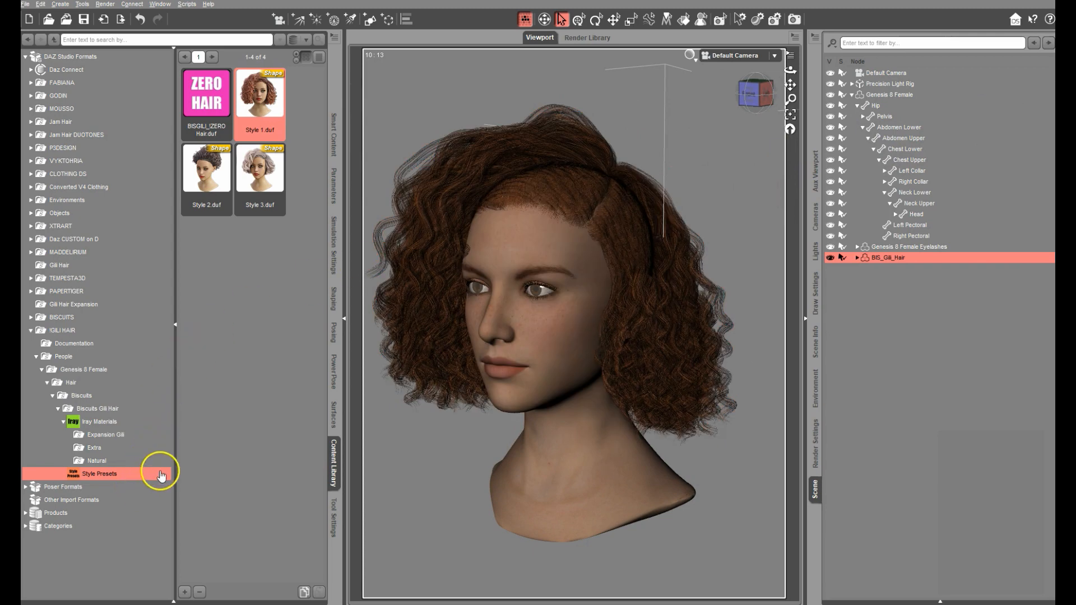
Step: Show the style morphs of the Gili Hair and try Style Thick at 100%
left_click(334, 191)
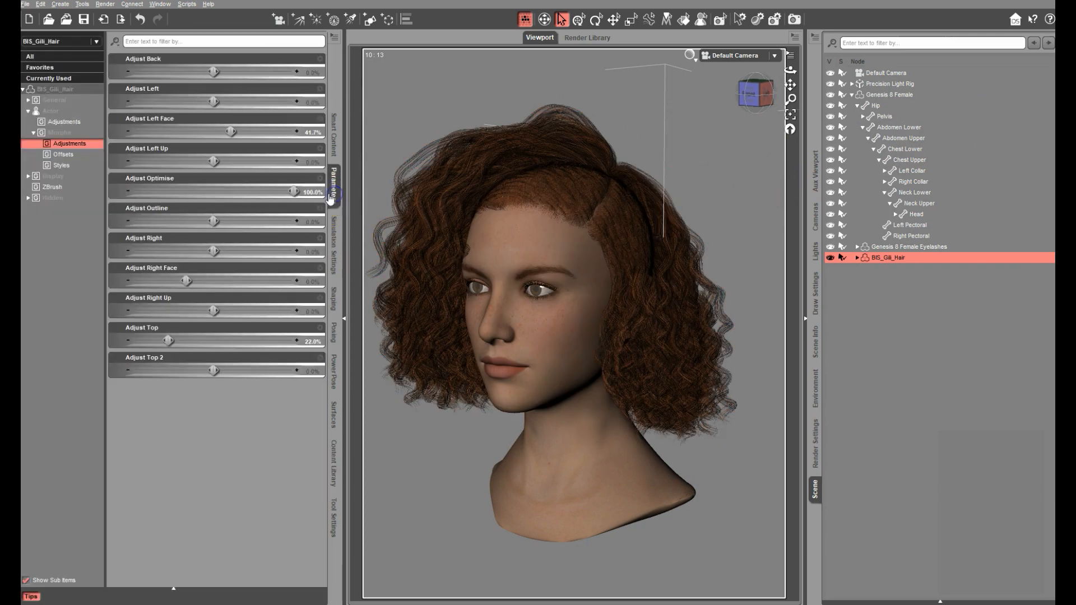
left_click(59, 166)
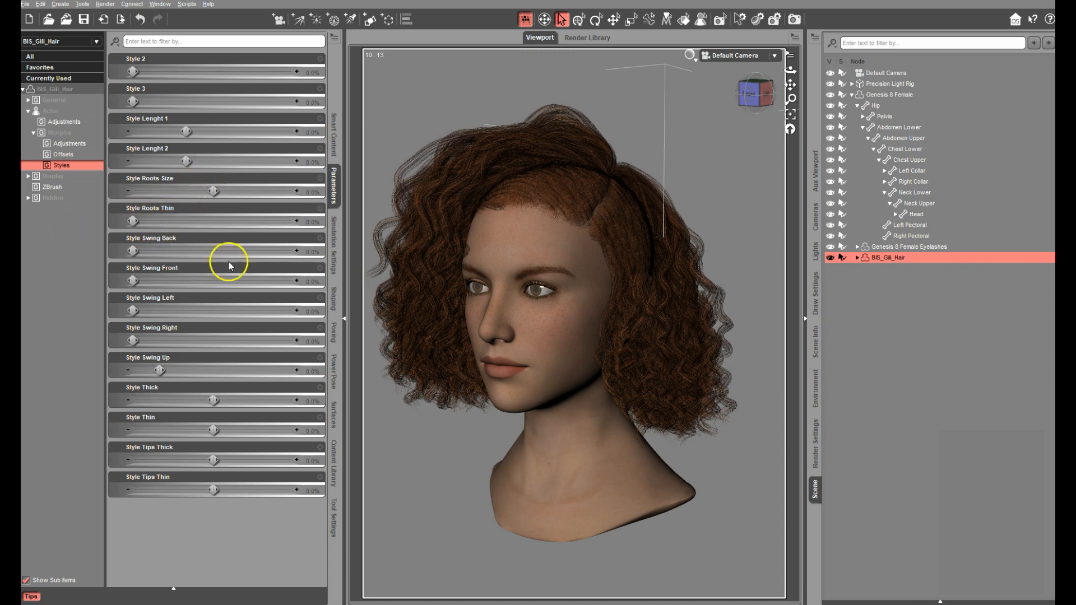
left_click_drag(213, 400, 300, 405)
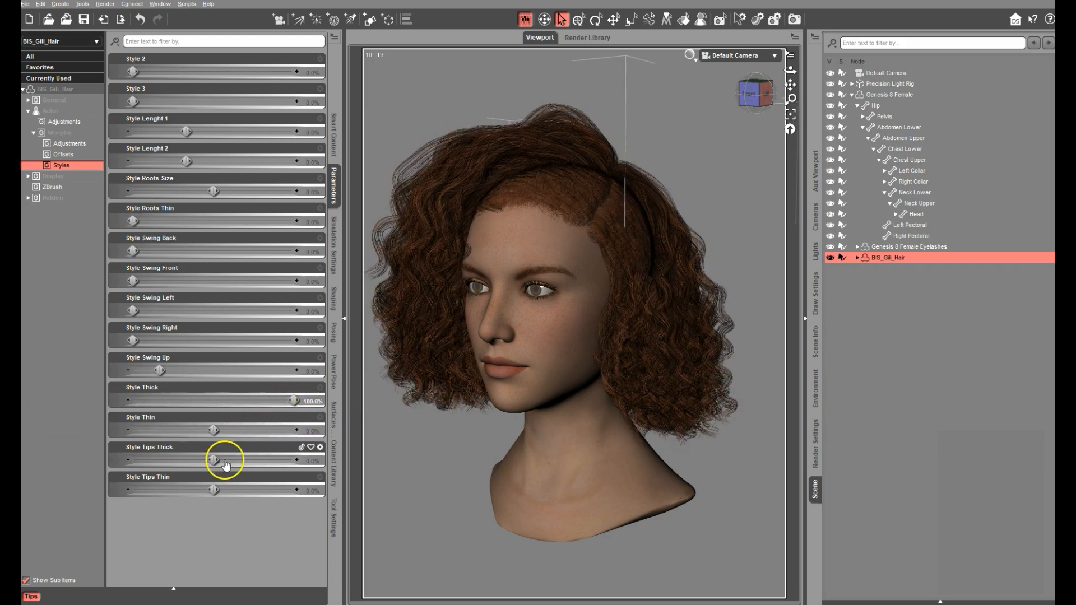
Step: Try the Style Tips Thick morph at 100% and the Style Tips Thin morph, resetting each to its default
left_click_drag(213, 459, 59, 465)
left_click_drag(132, 460, 370, 452)
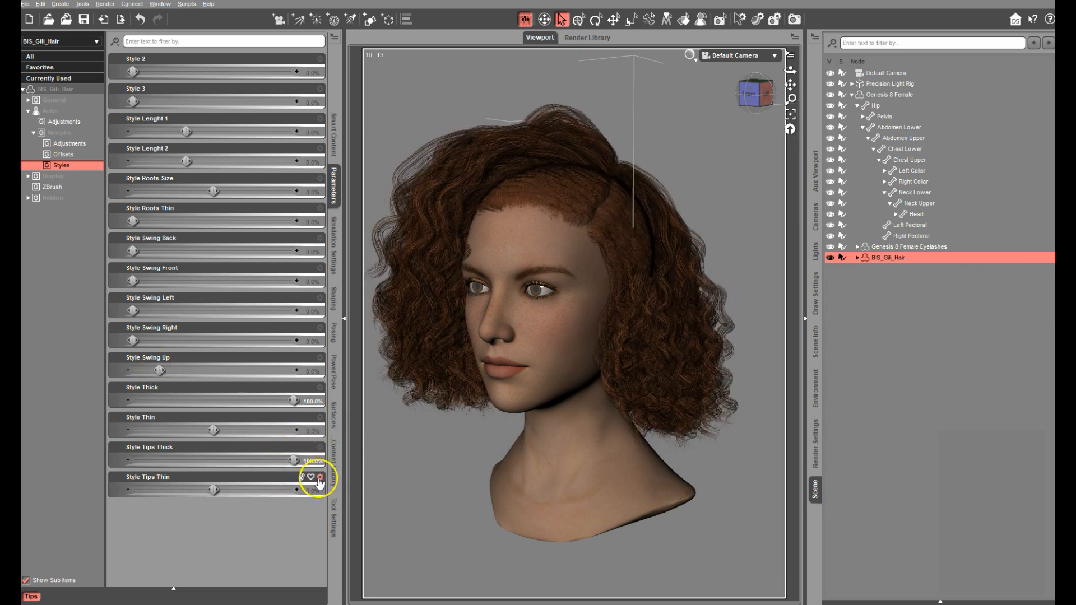
left_click(313, 462, "alt")
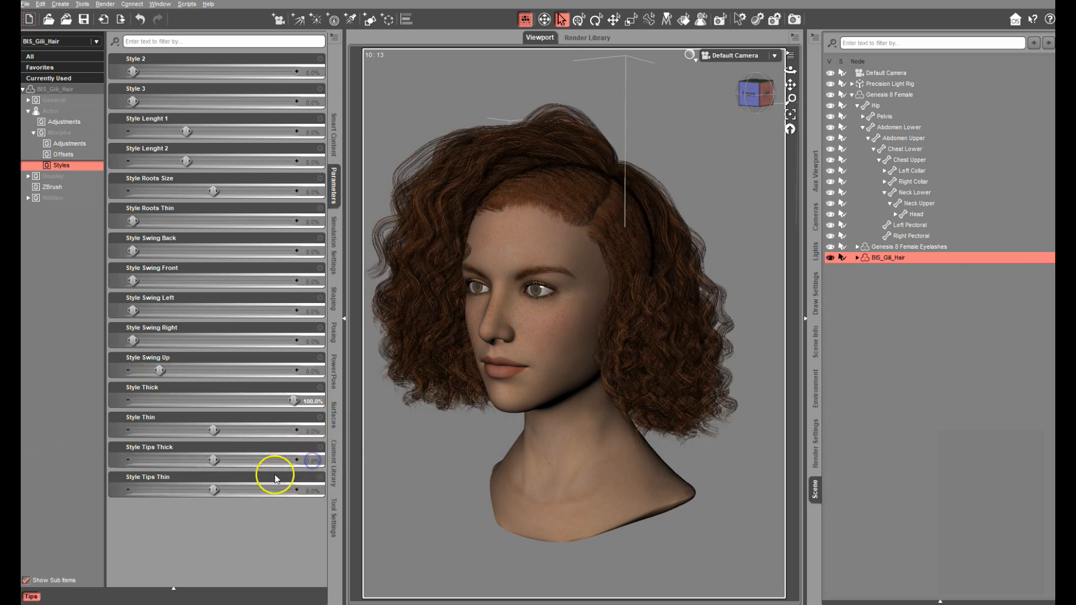
left_click_drag(217, 490, 400, 485)
left_click(314, 492, "alt")
Step: Try Style Swing Right at 100%, view it from several sides, and reset both Style Swing Right and Style Thick
left_click_drag(132, 340, 311, 328)
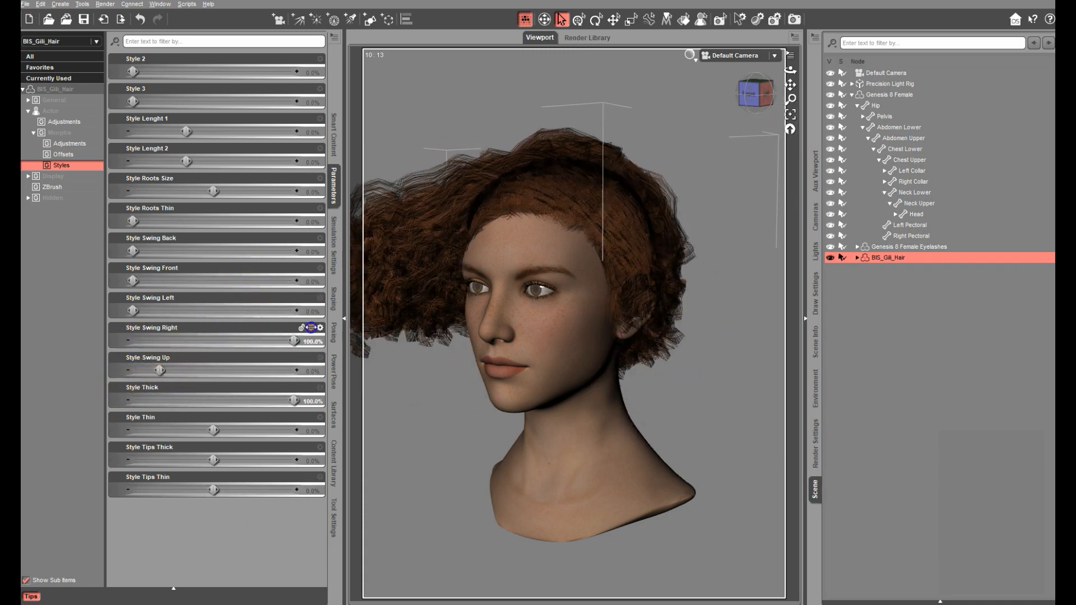
left_click_drag(719, 383, 926, 384, "alt")
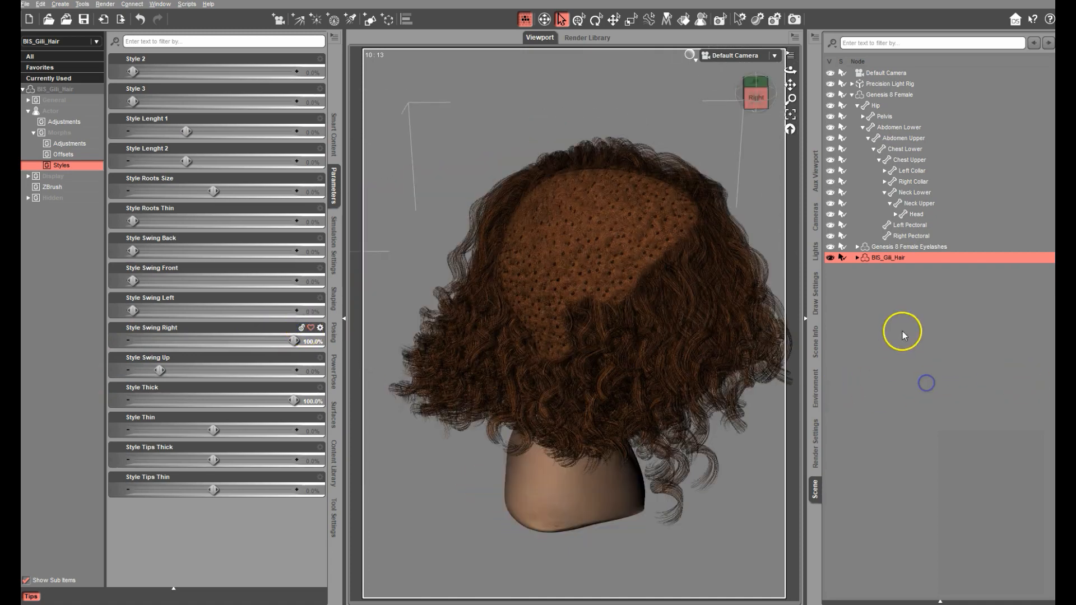
left_click_drag(754, 138, 289, 38, "alt")
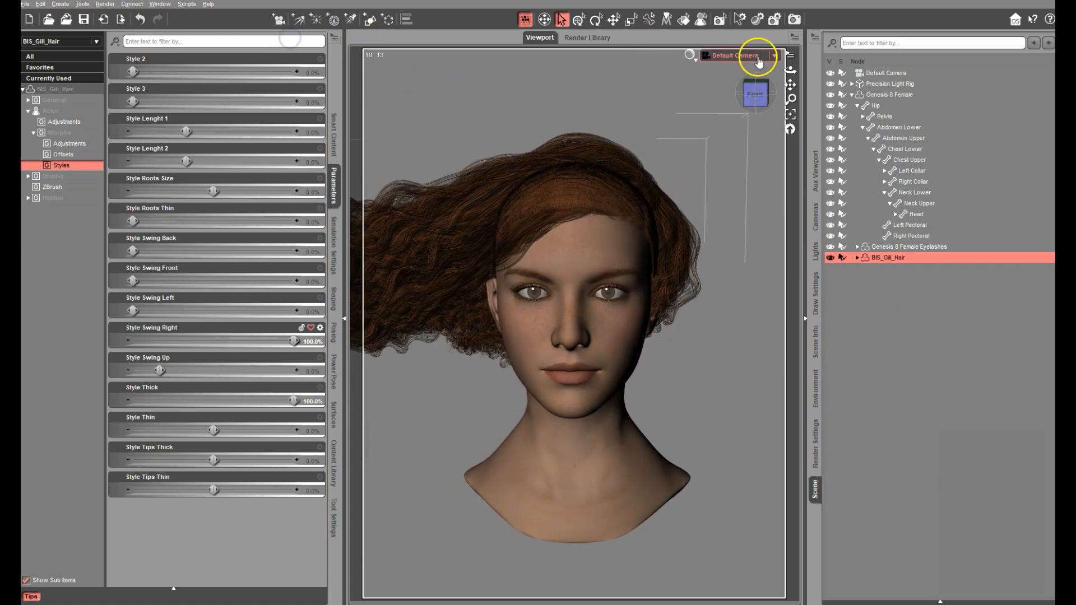
left_click_drag(790, 84, 822, 82)
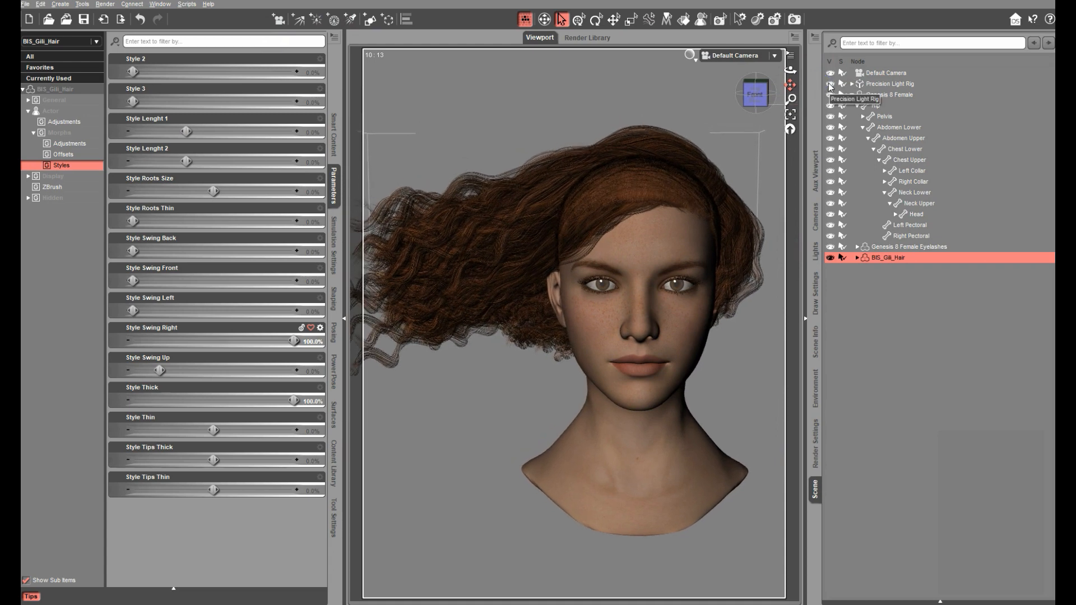
left_click(307, 341, "alt")
left_click(289, 402, "alt")
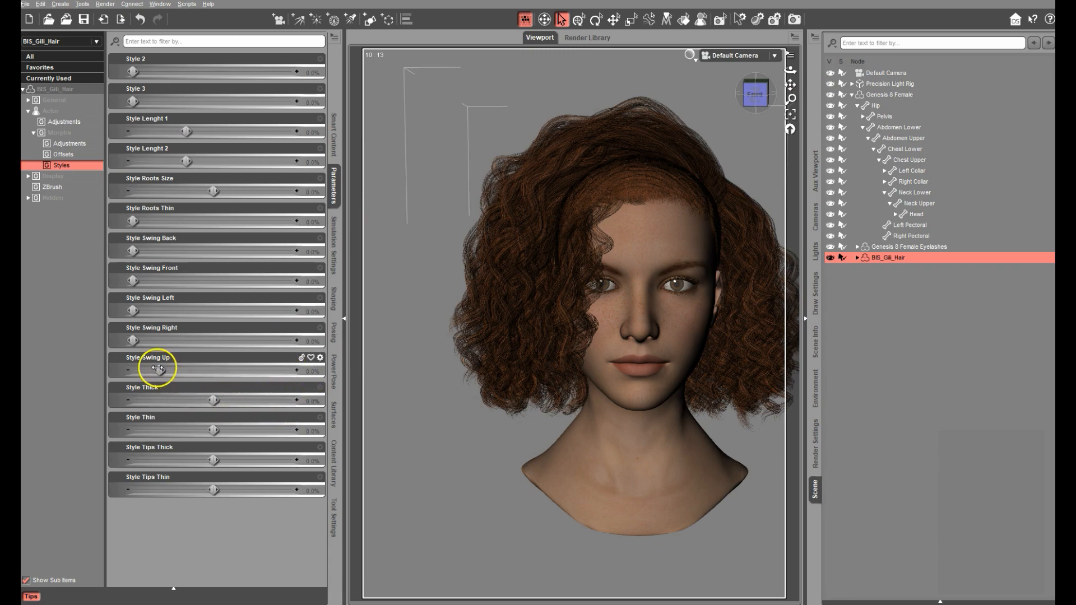
Step: Try Style Swing Up at 100%, look at the full height of the raised hair, and reset the morph
left_click_drag(157, 367, 343, 353)
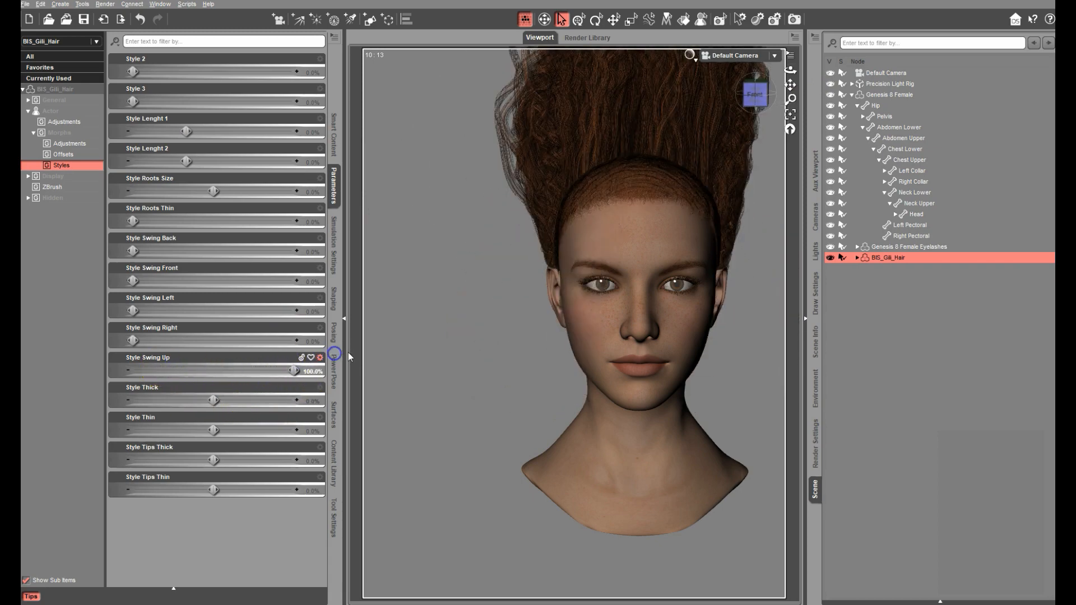
left_click_drag(784, 90, 757, 225)
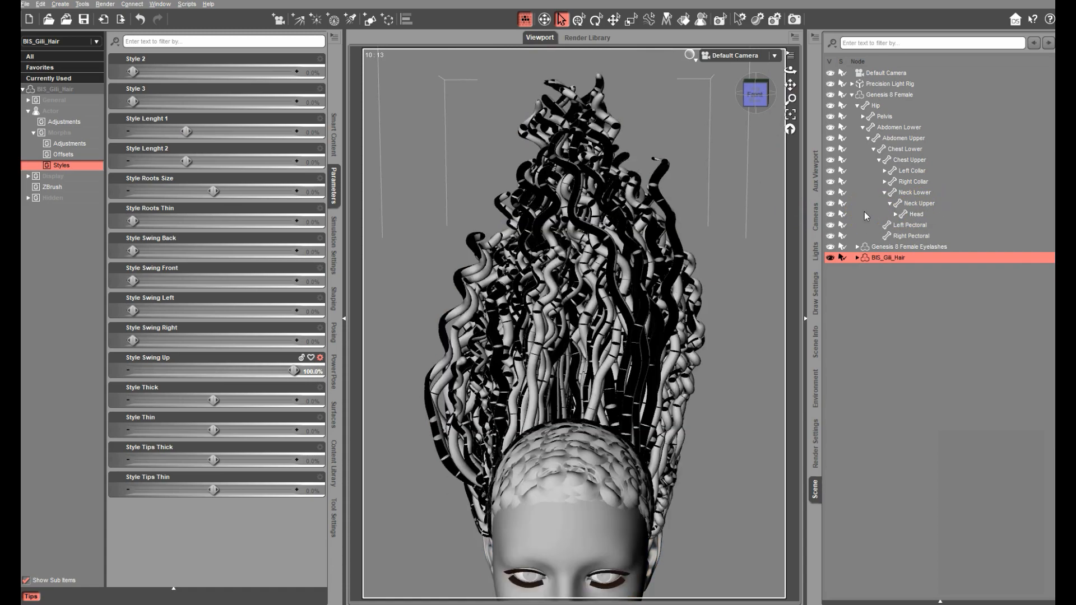
left_click(312, 373, "alt")
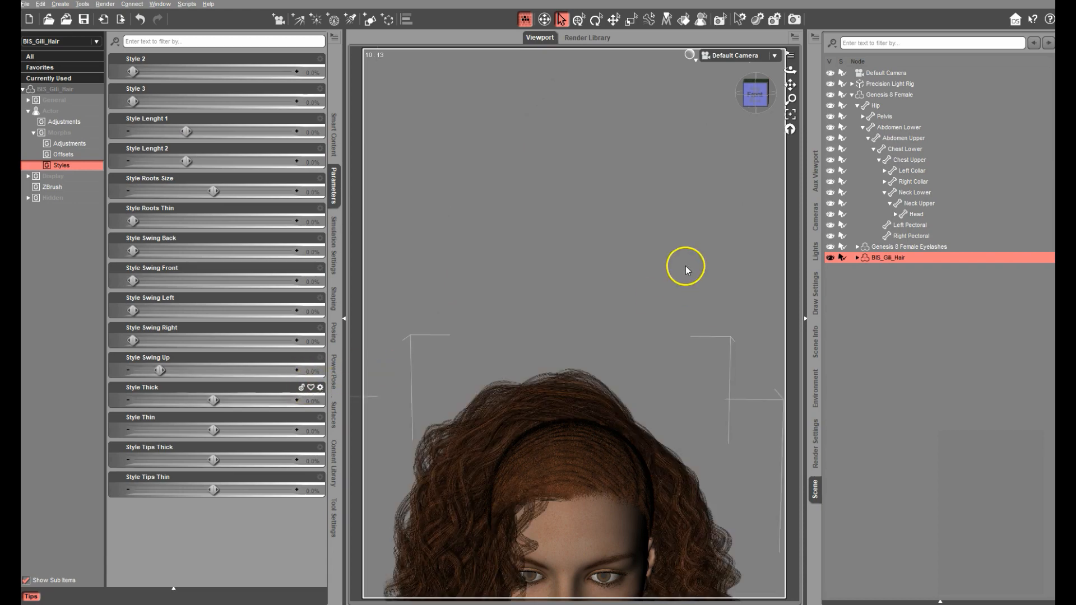
left_click_drag(790, 85, 801, 16)
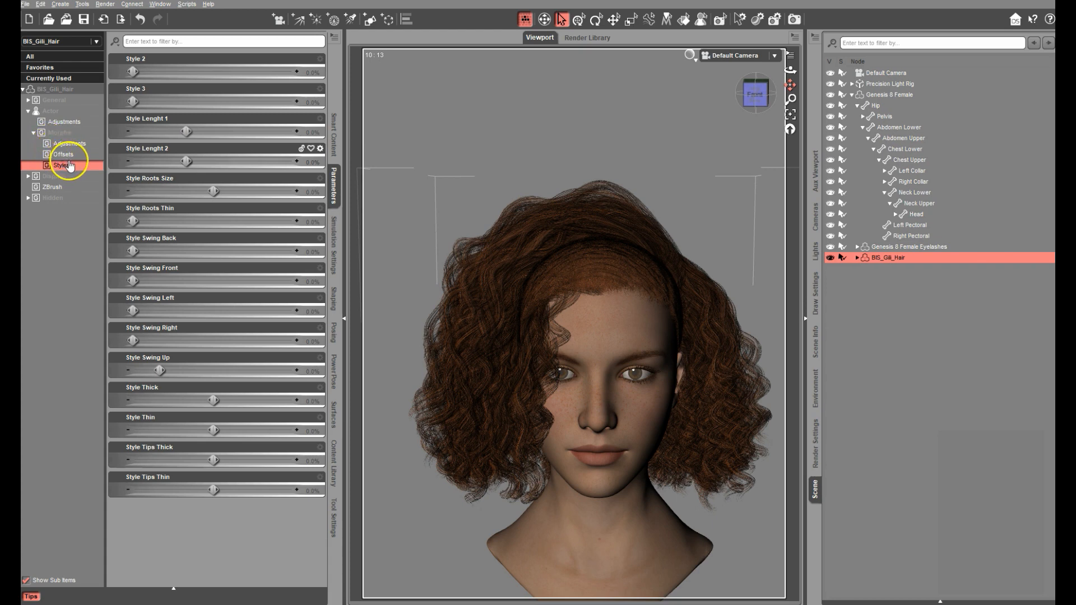
Step: Apply the TRANS 01, TRANS 02, TRANS 03 and TRANS 04 presets from the Extra Iray materials to the hair in turn
left_click(334, 466)
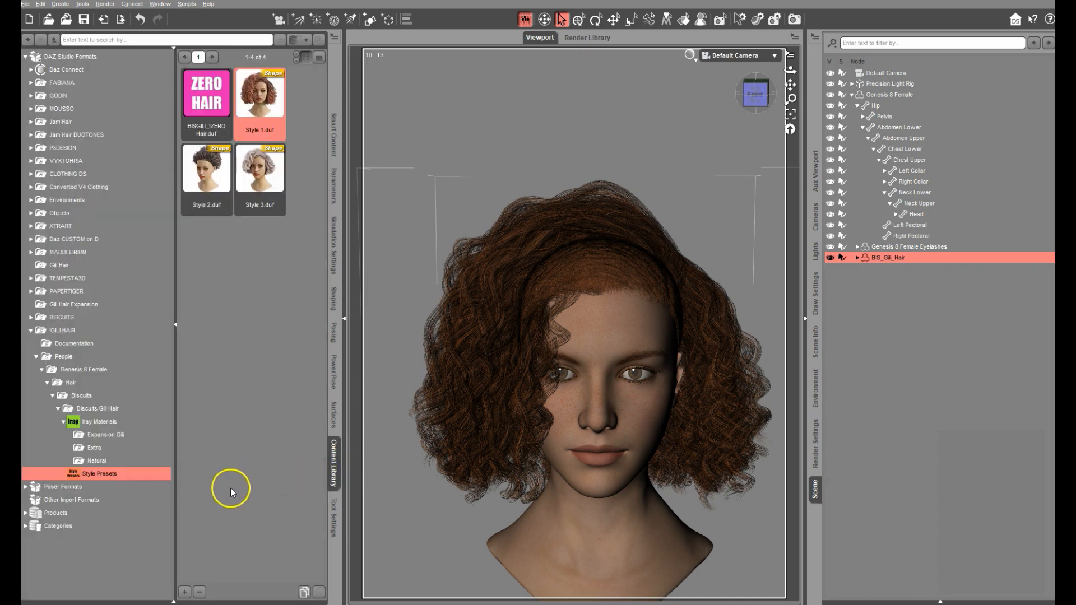
left_click(115, 423)
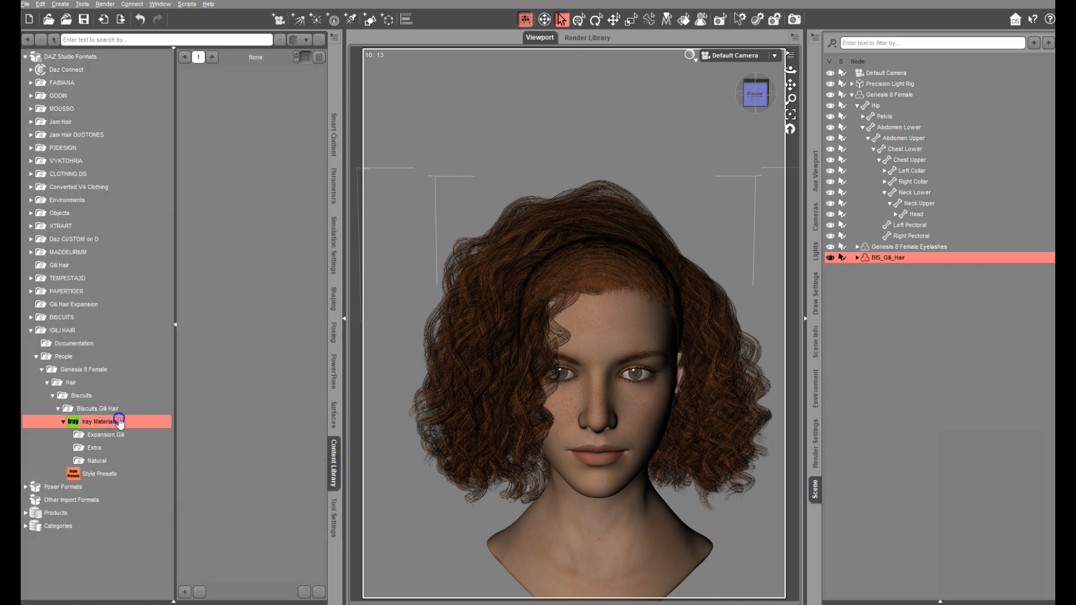
left_click(103, 451)
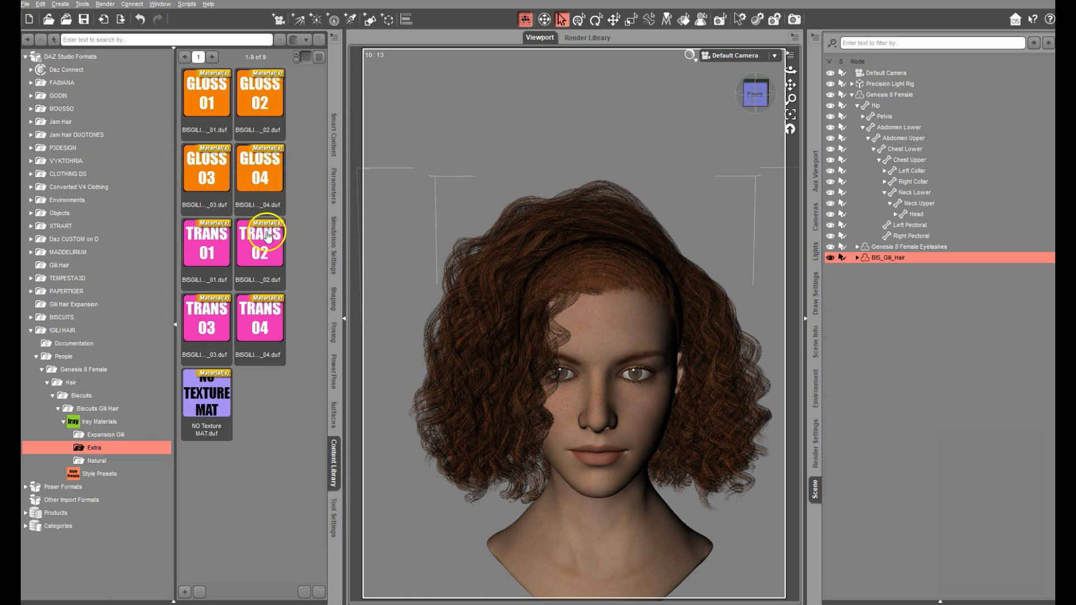
double_click(216, 265)
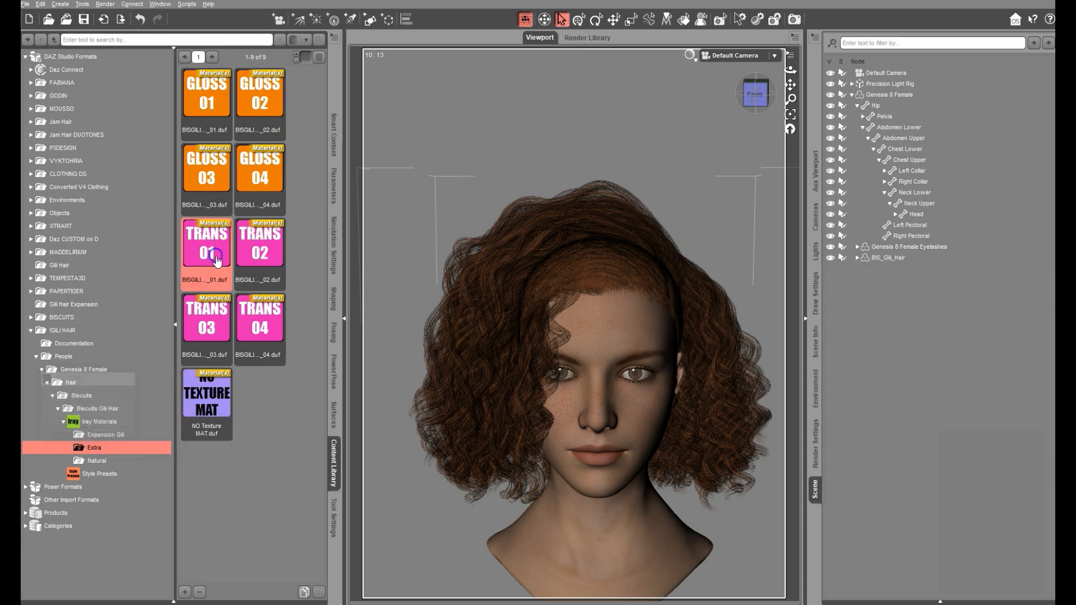
double_click(269, 267)
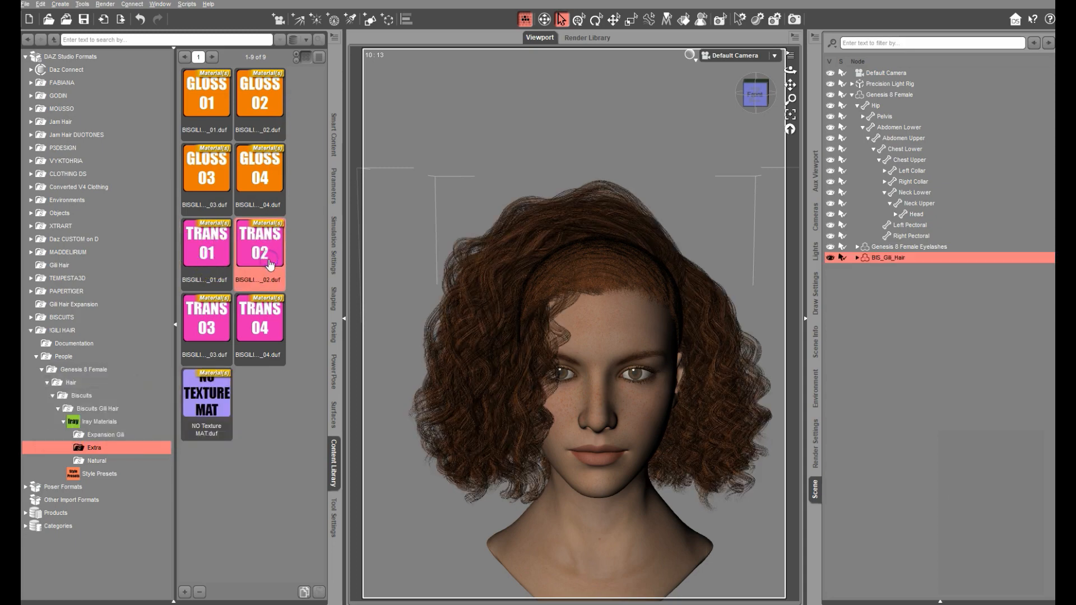
double_click(218, 329)
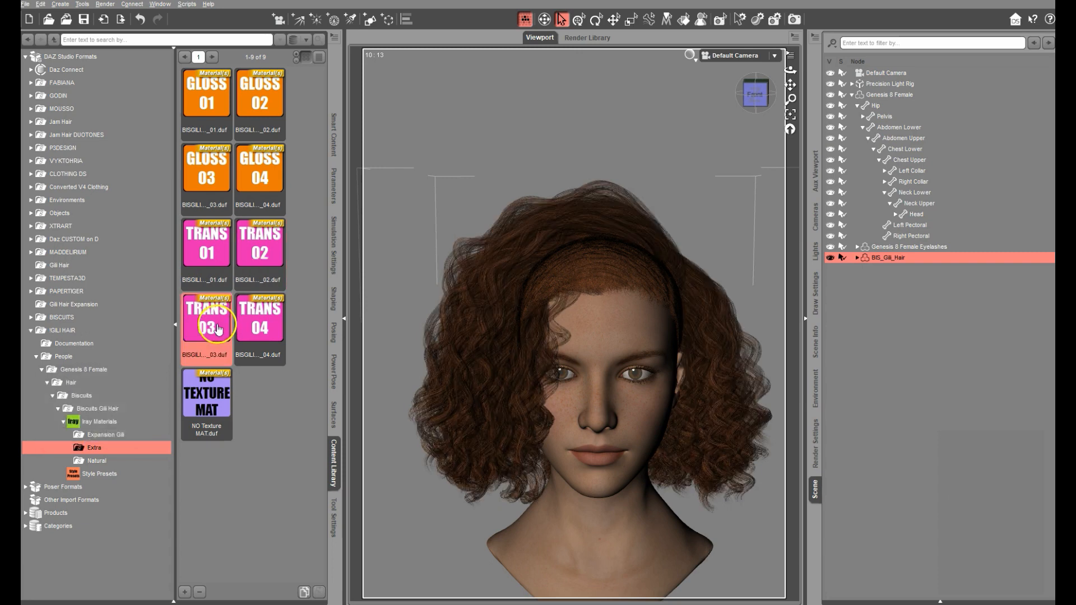
double_click(269, 334)
Step: Try the NO Texture MAT preset on the hair and cycle through TRANS 01 to TRANS 04 on the untextured material
double_click(221, 403)
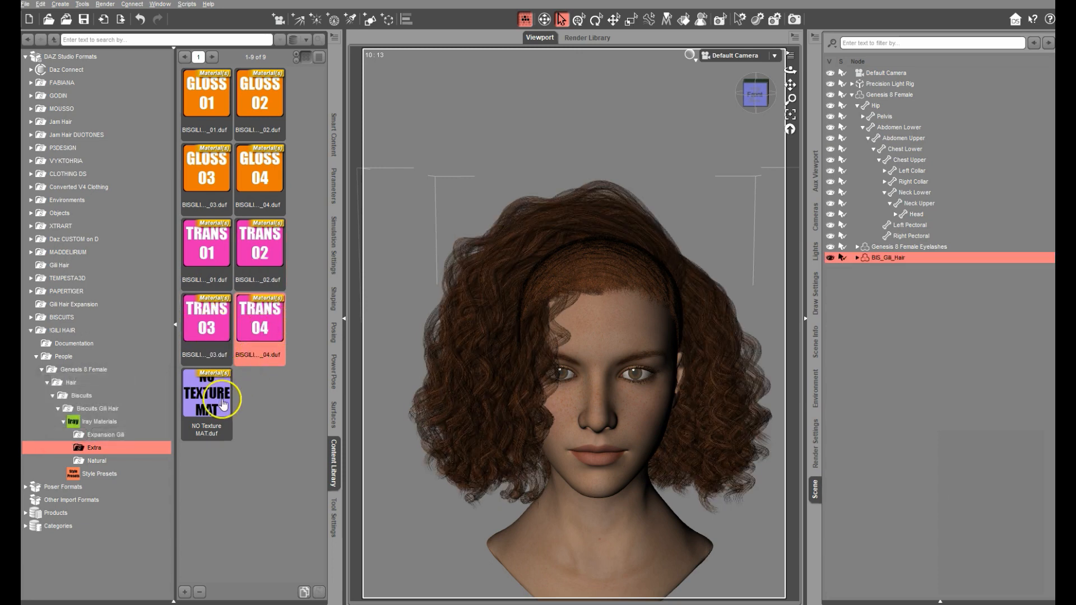
double_click(207, 255)
double_click(255, 251)
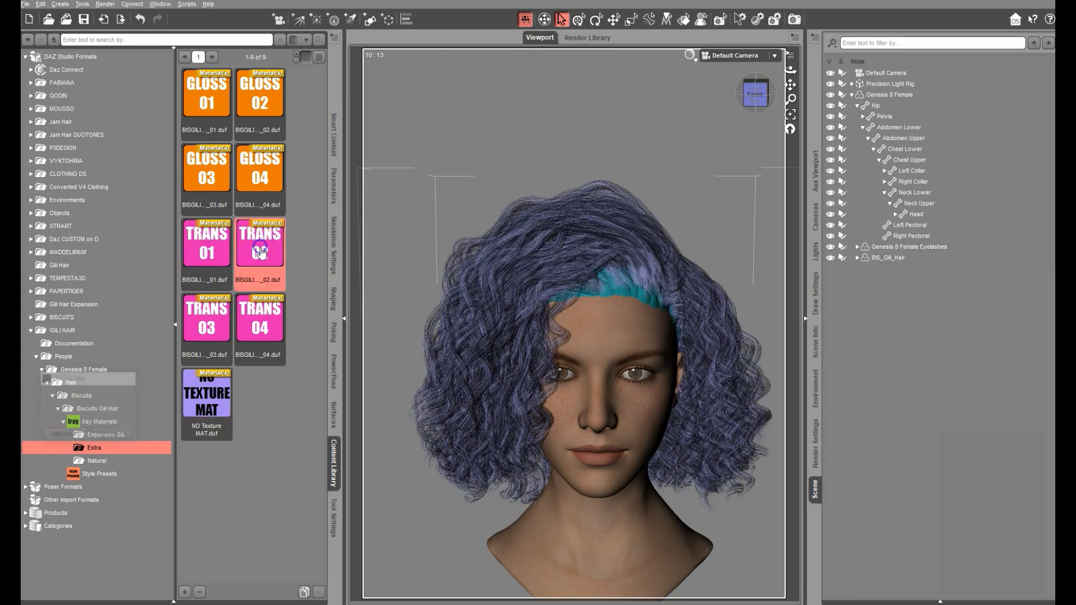
double_click(206, 322)
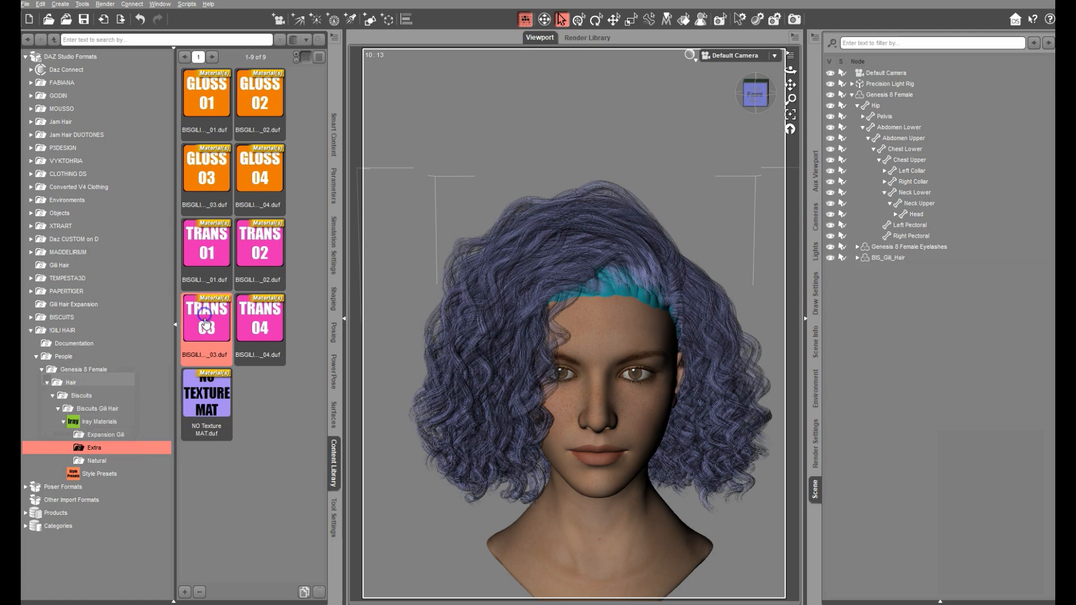
double_click(261, 336)
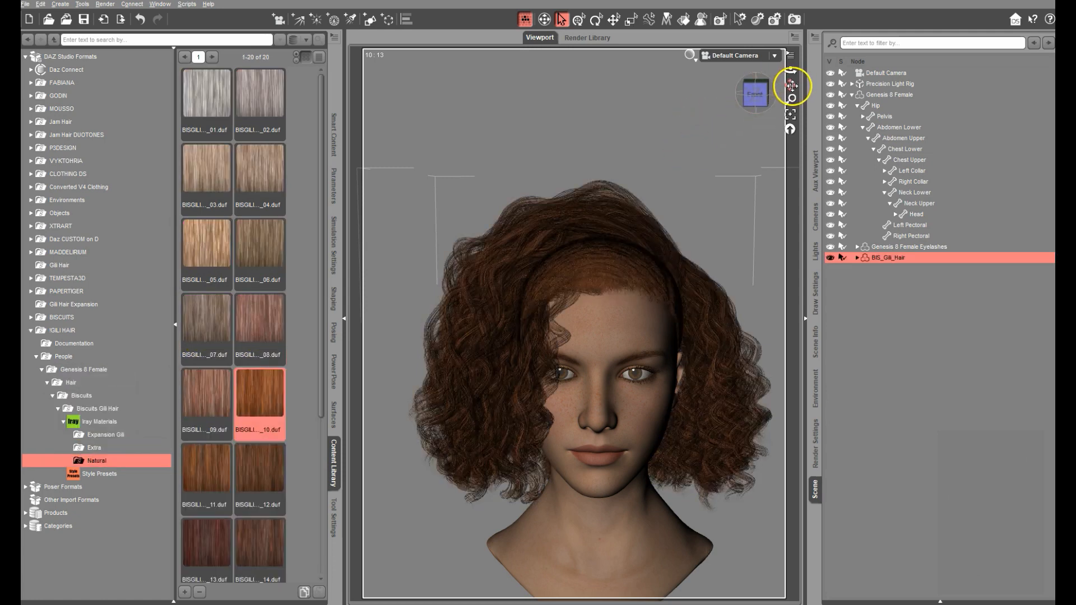
Step: Reframe the bust in the viewport and try Natural colour presets 14, 15, 07, 06 and 09 on the hair
left_click_drag(792, 85, 537, 295)
left_click(791, 71)
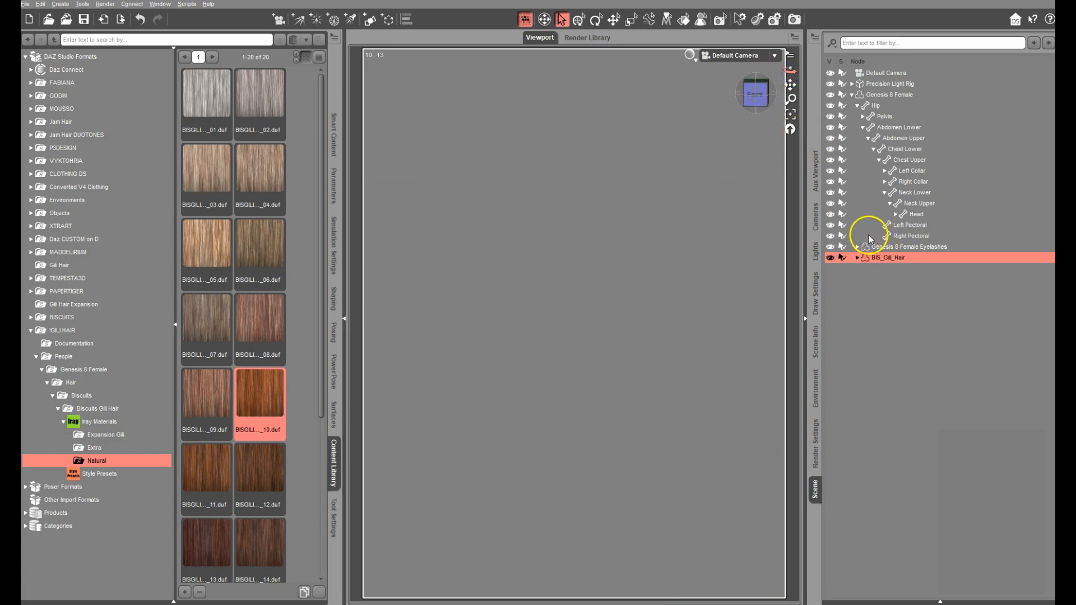
left_click(791, 114)
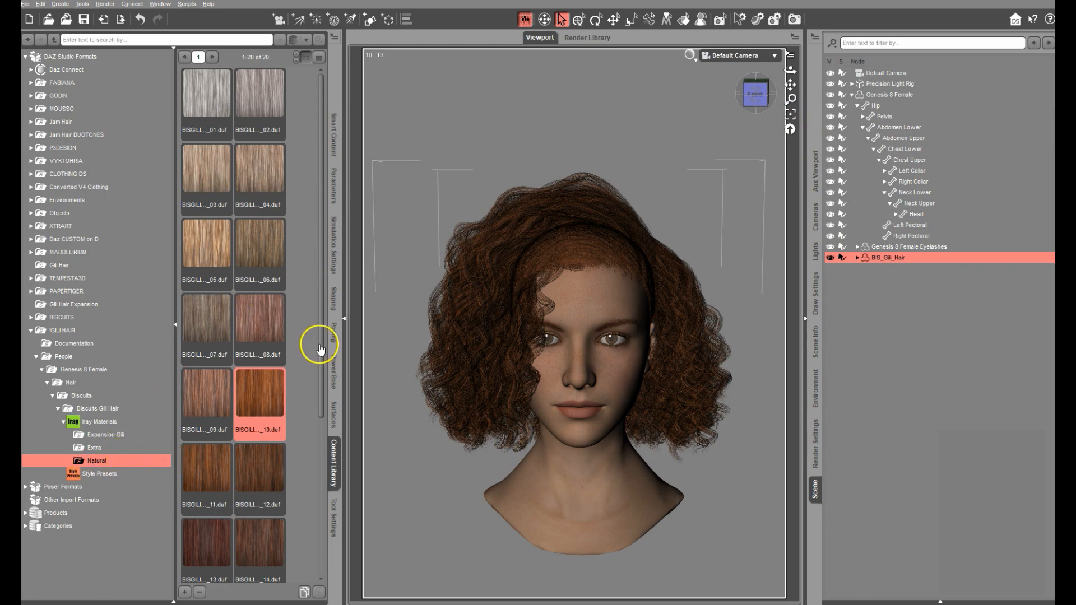
left_click_drag(320, 349, 320, 440)
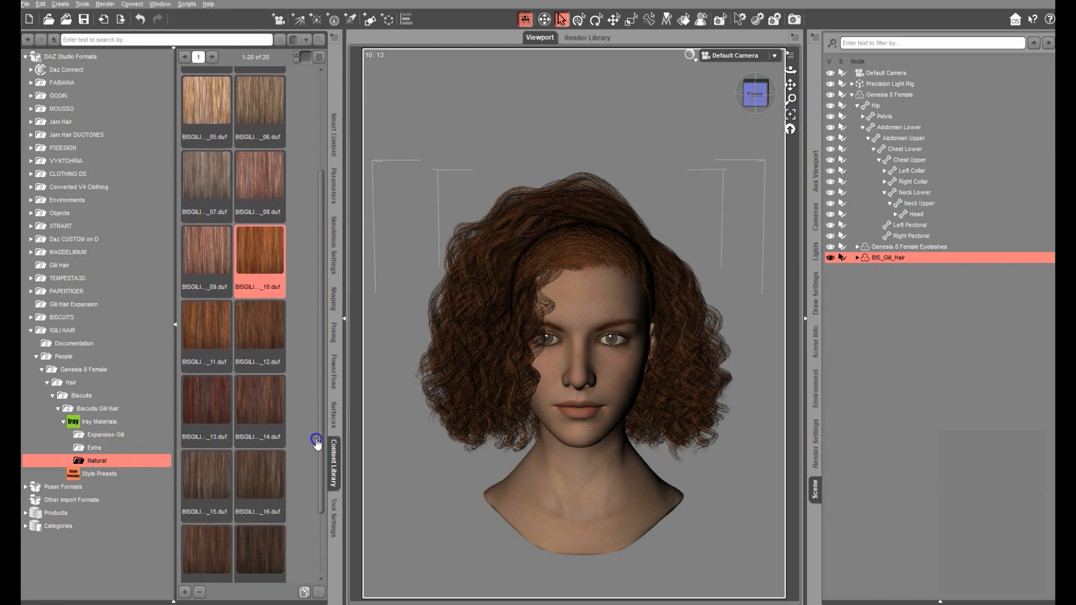
double_click(272, 418)
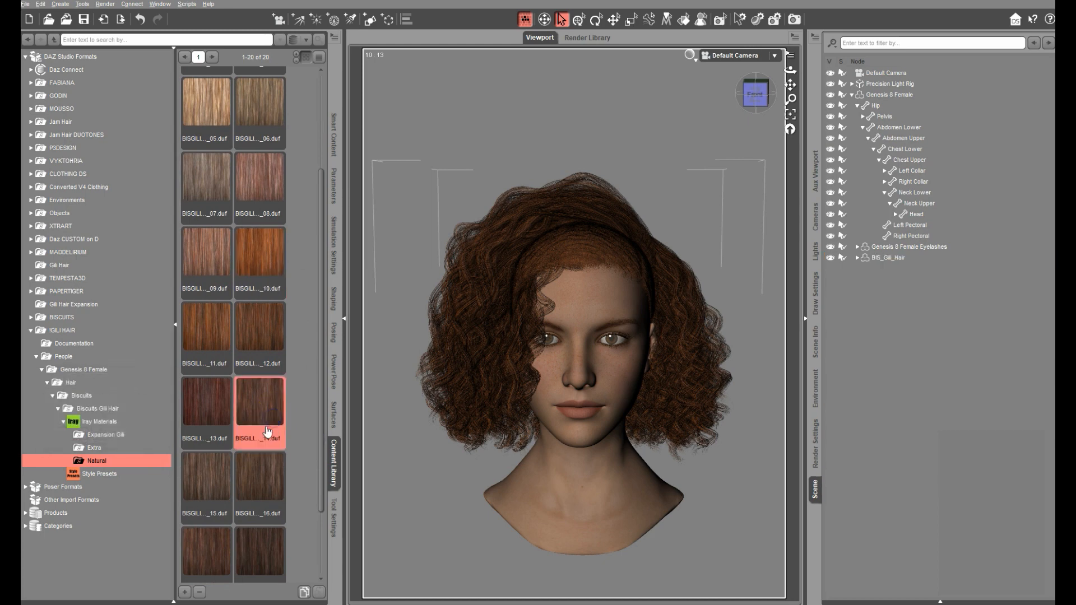
double_click(215, 474)
double_click(220, 182)
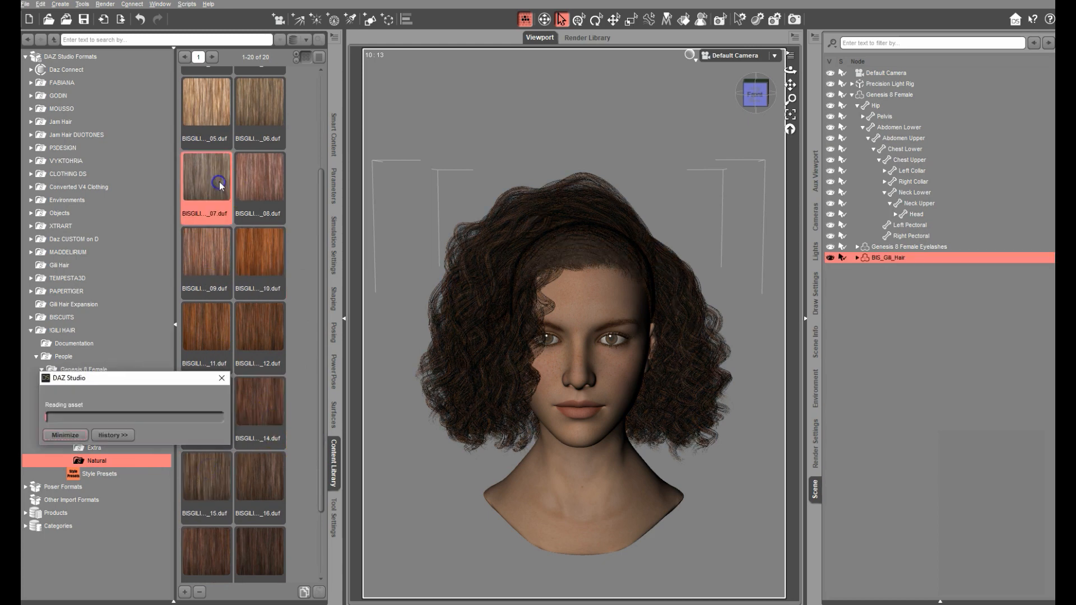
double_click(256, 107)
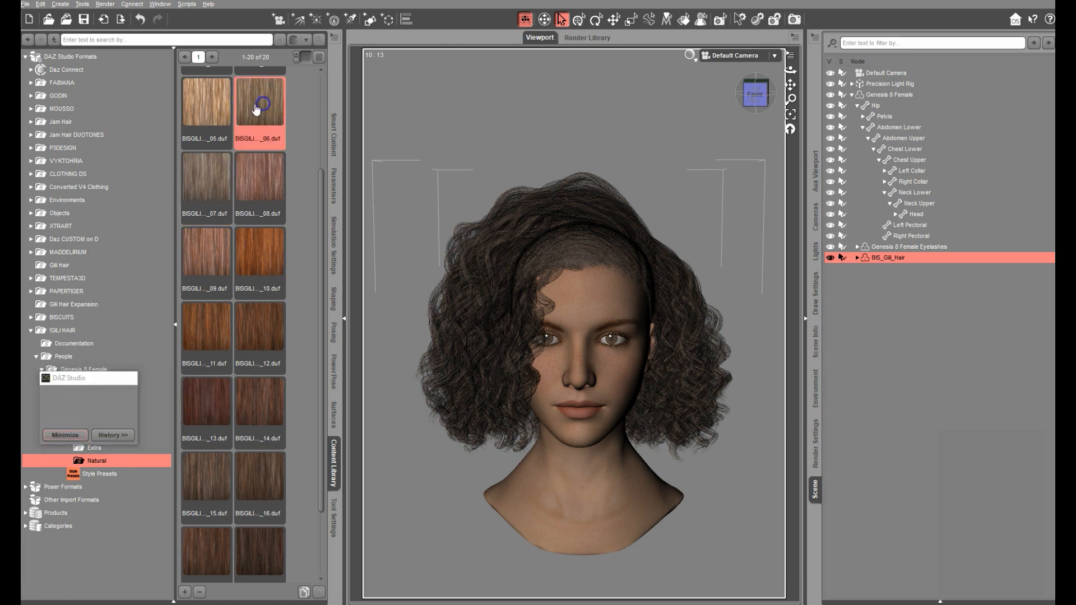
double_click(207, 250)
Step: Apply Natural colour preset 13 from the Iray Materials to the Gili hair
scroll(323, 185, "up", 2)
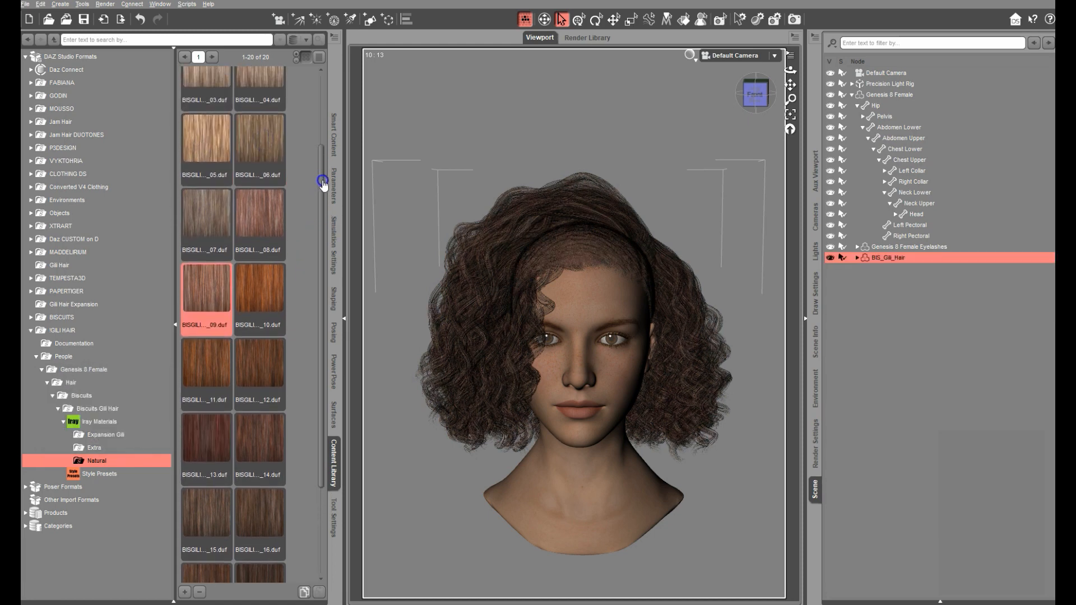
left_click_drag(323, 183, 322, 275)
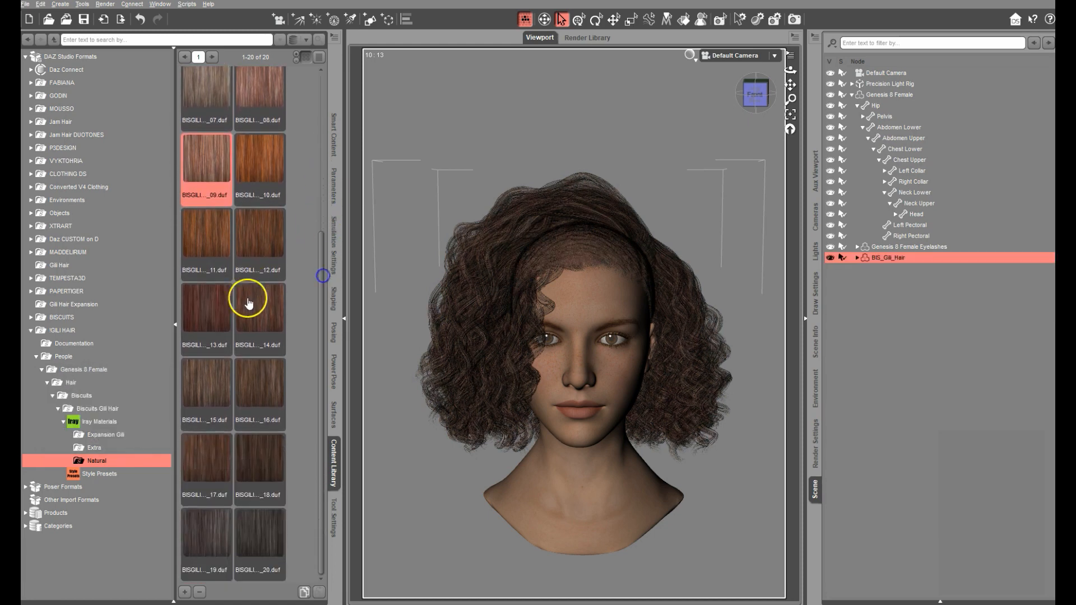
double_click(216, 312)
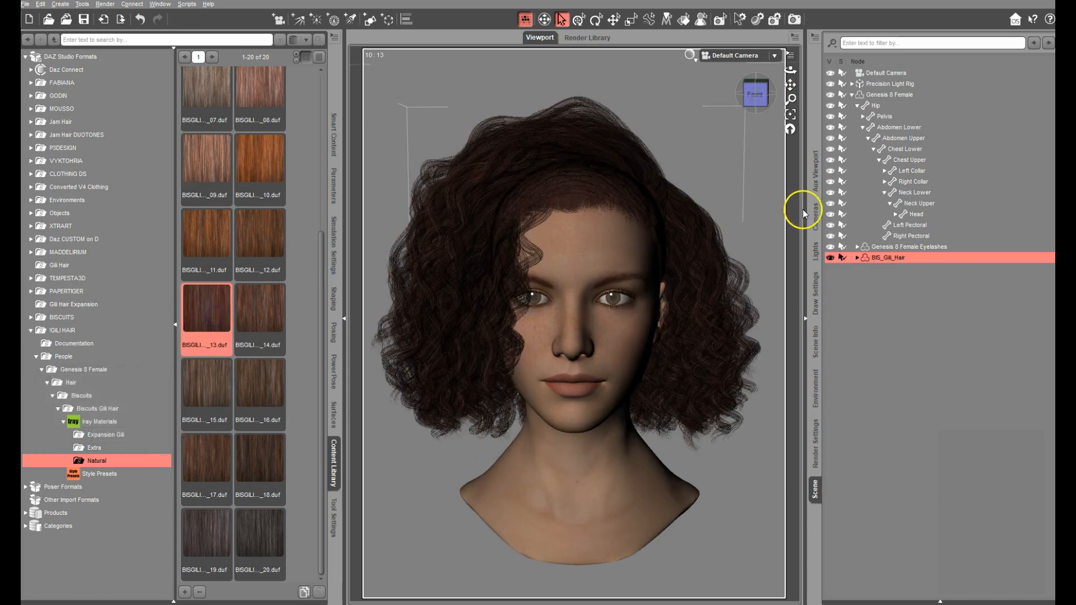
Step: Deselect the hair and switch the viewport to the Iray draw style to preview the rendered bust
left_click(862, 306)
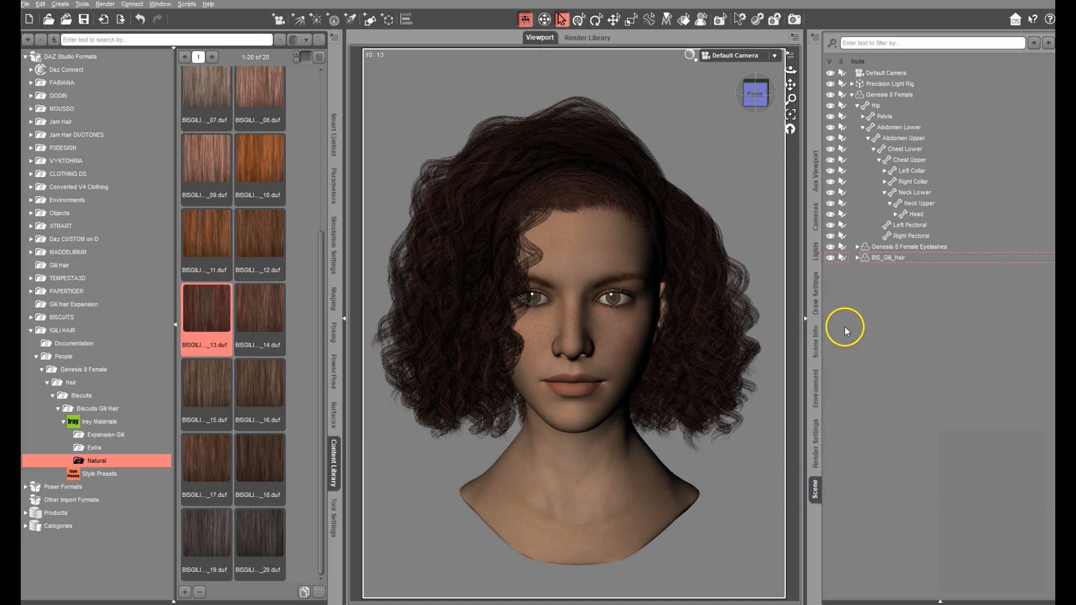
key("ctrl+0")
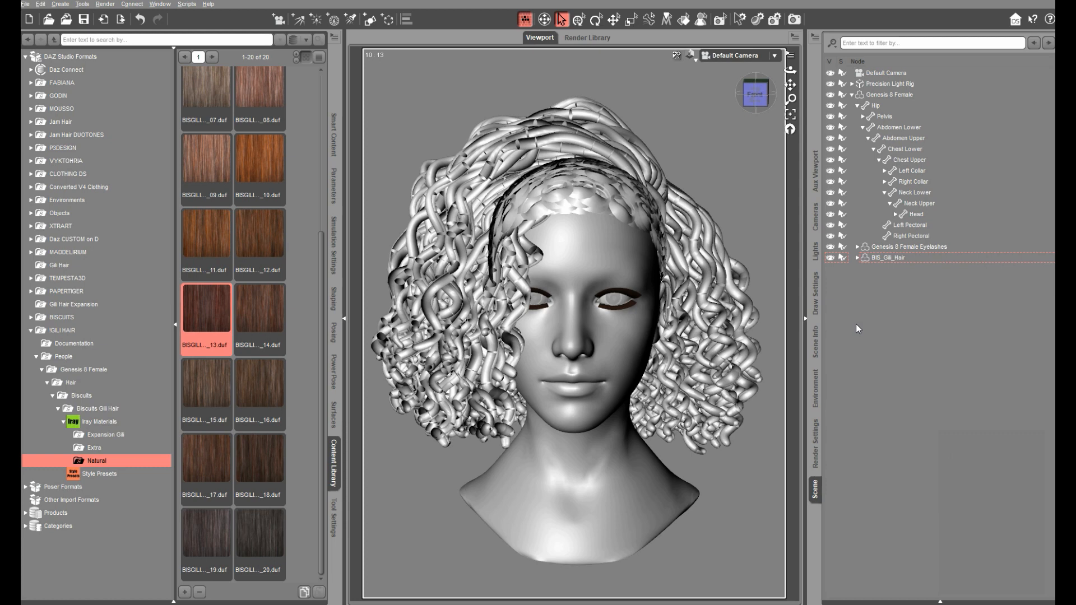
left_click(355, 340)
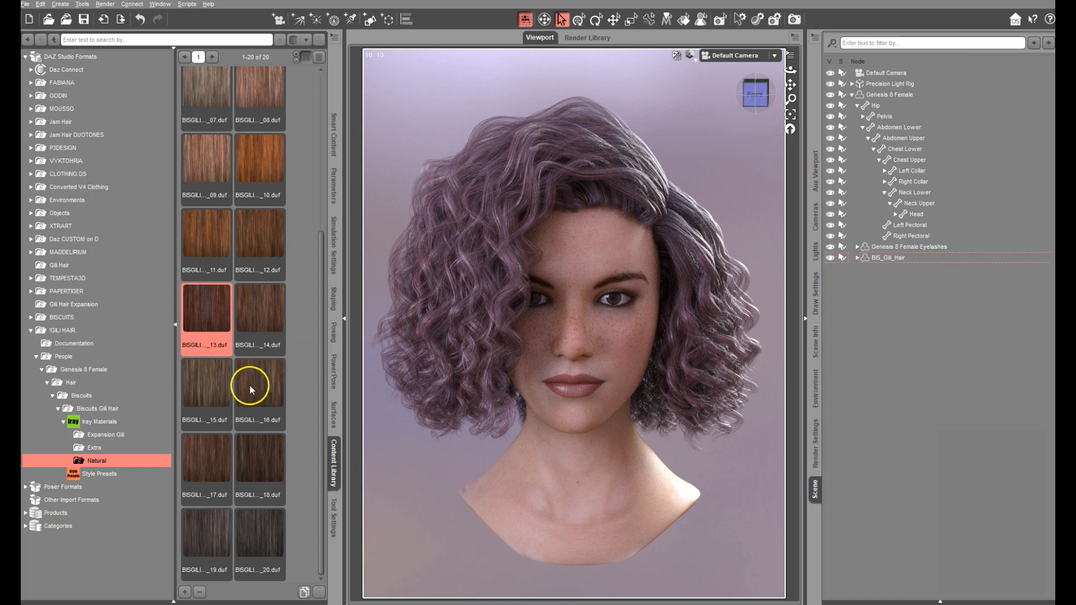
Step: Open the Expansion Gili folder of Iray Materials and look through its colour presets
left_click(119, 434)
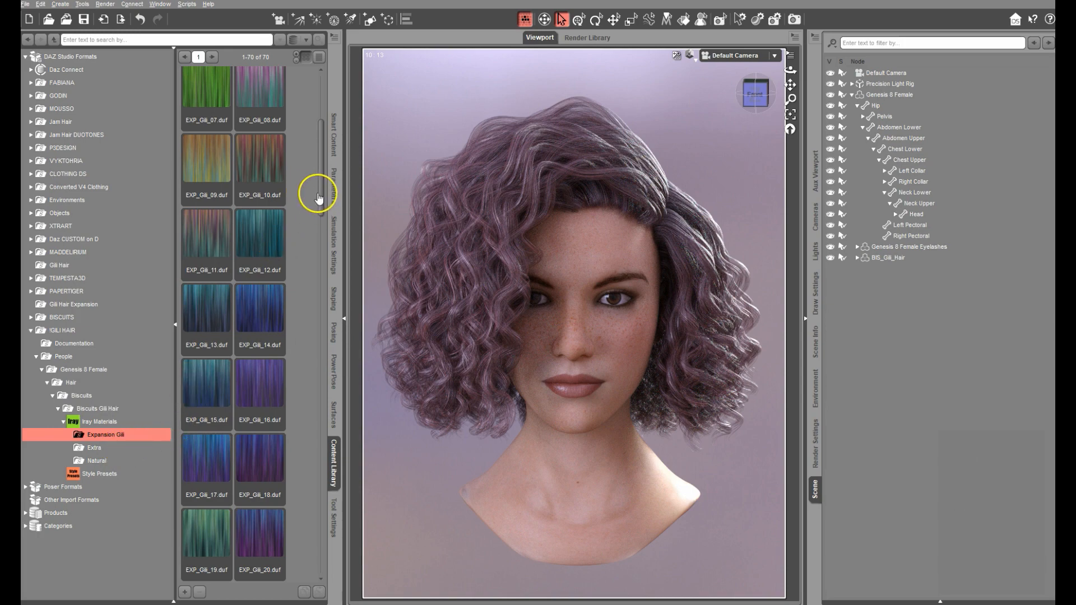
left_click_drag(320, 193, 314, 140)
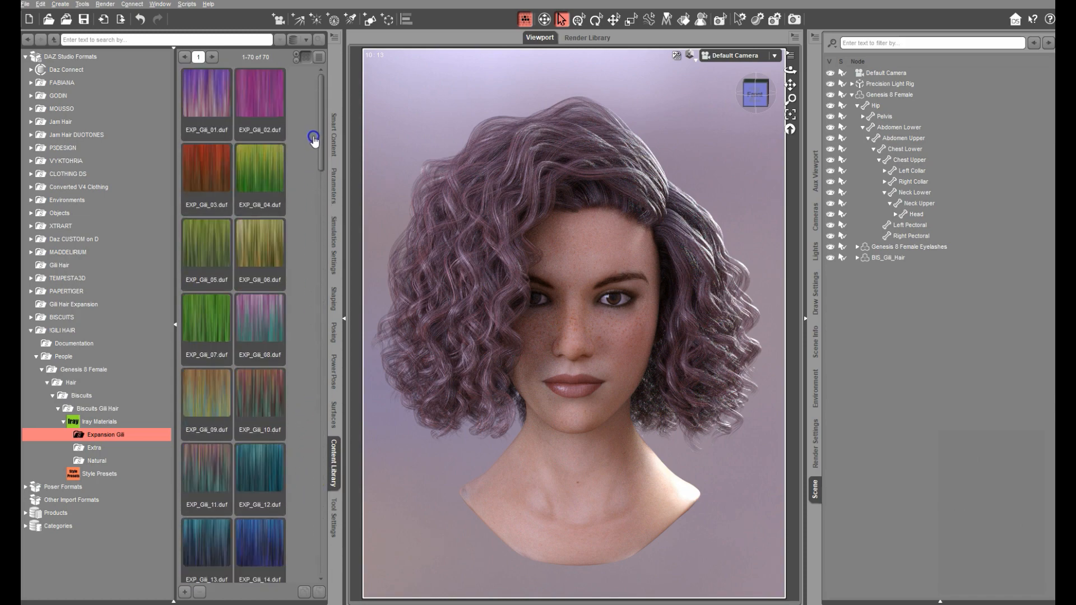